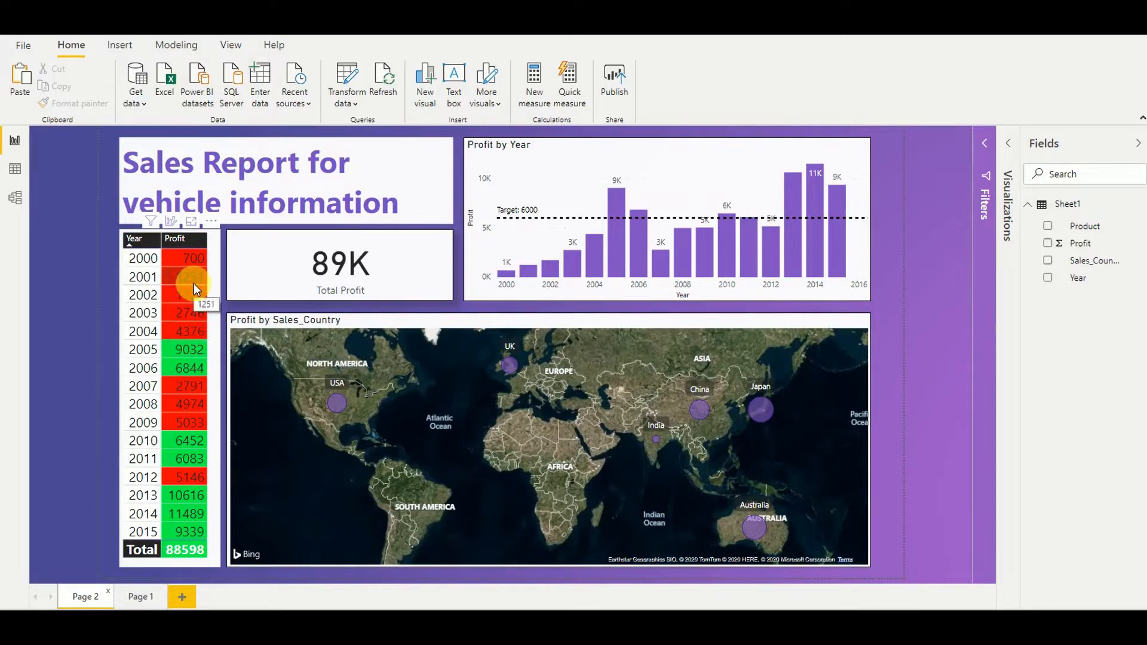
Step: Compare the coloured profit table on Page 2 with the plain one on Page 1 and examine the latter's conditional formatting options
left_click(85, 597)
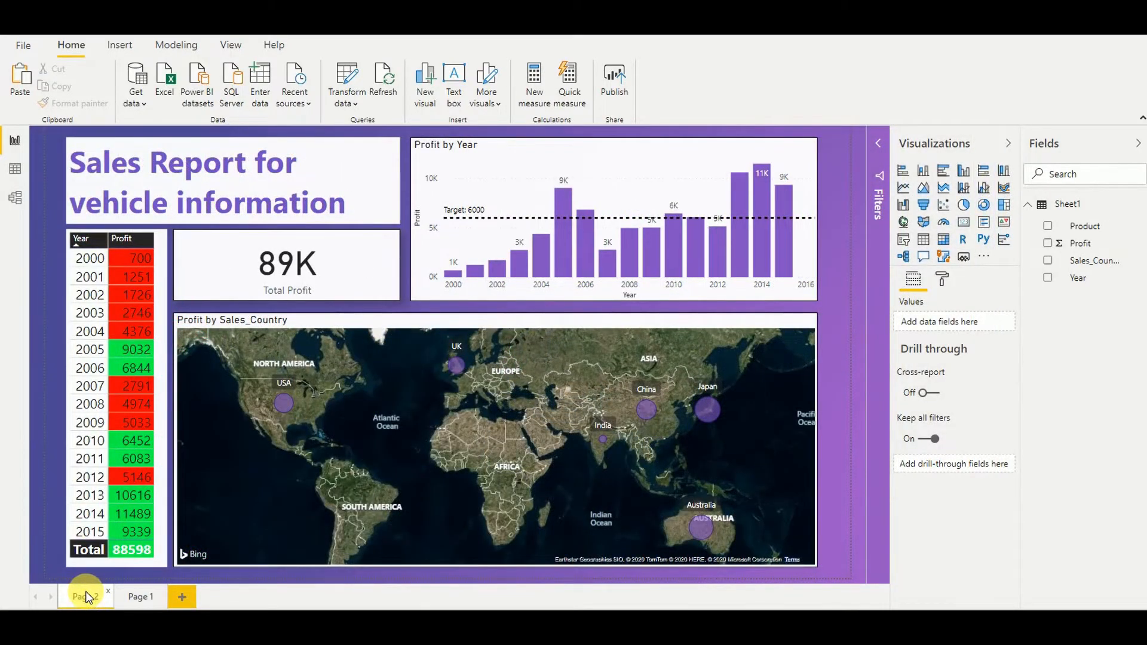
left_click(133, 597)
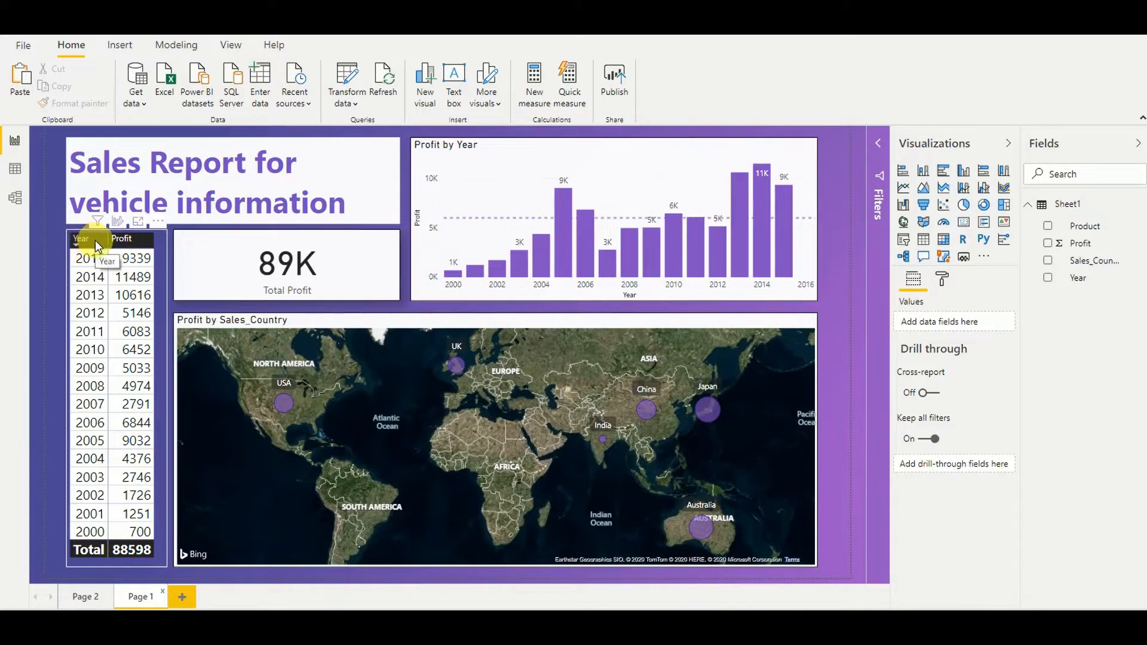
left_click(79, 237)
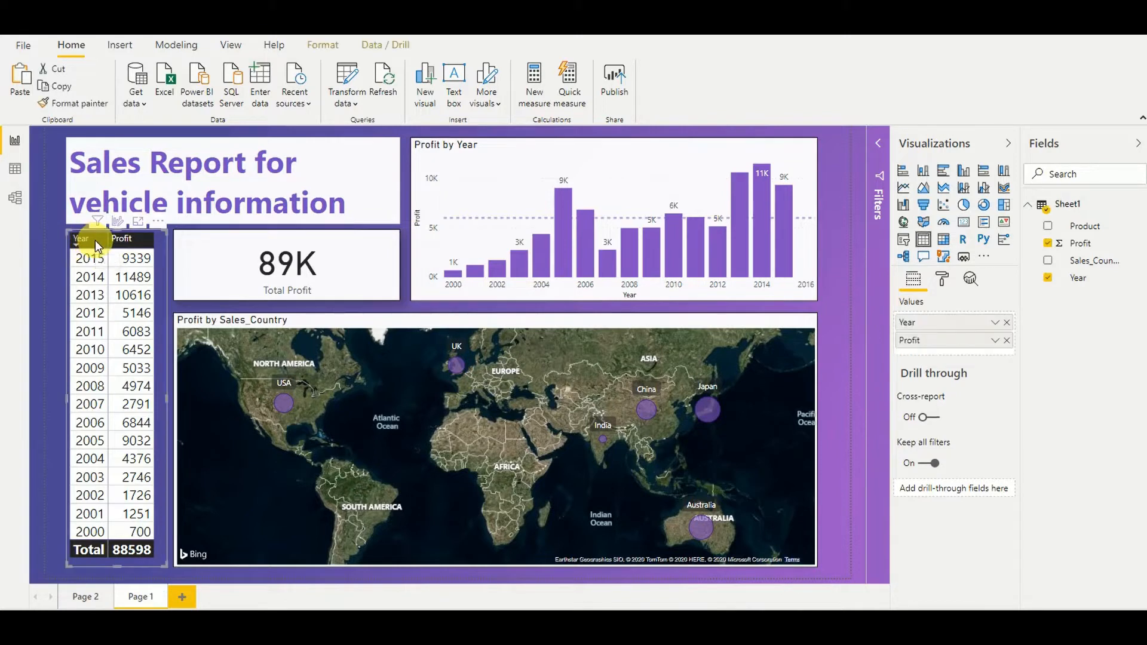
left_click(942, 279)
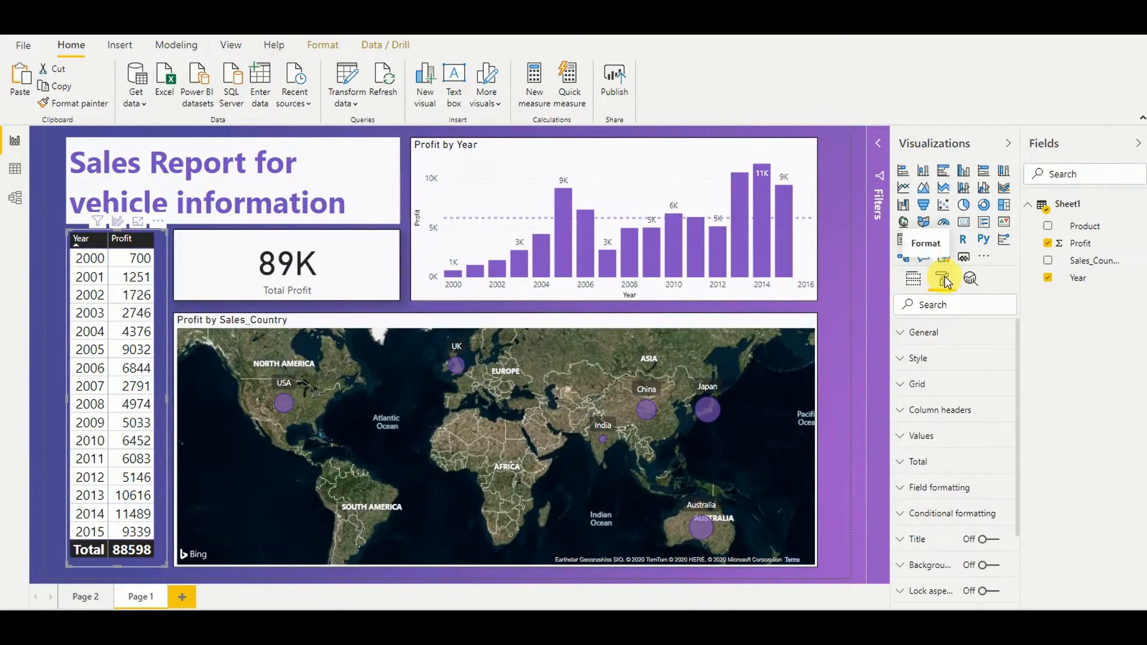
left_click_drag(1018, 470, 1018, 530)
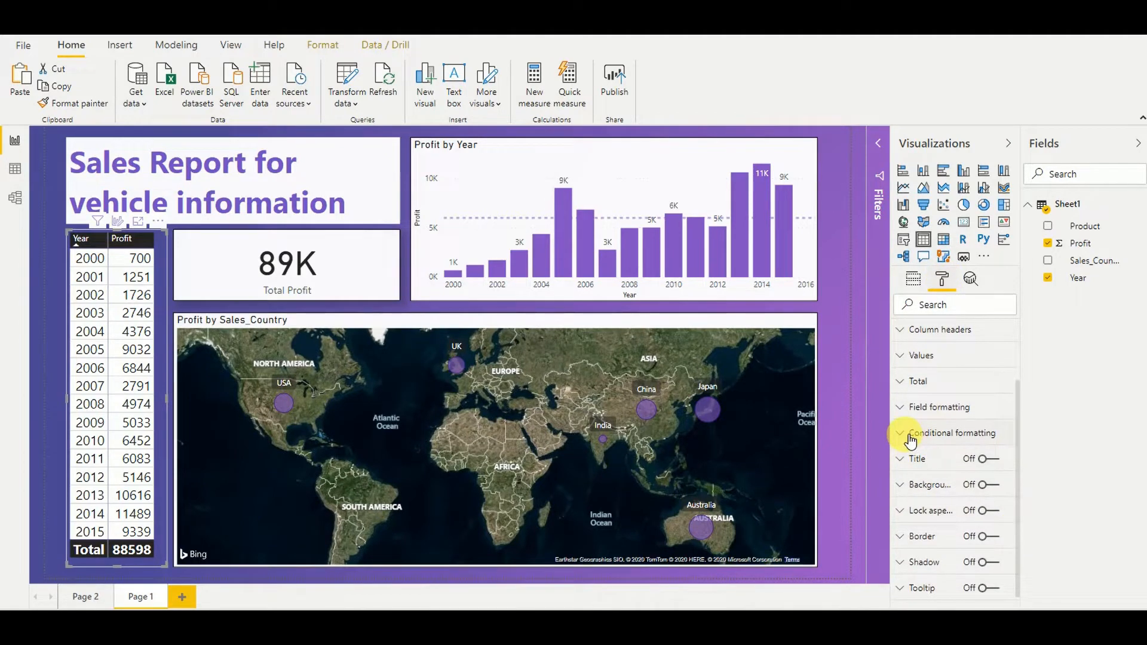
left_click(909, 436)
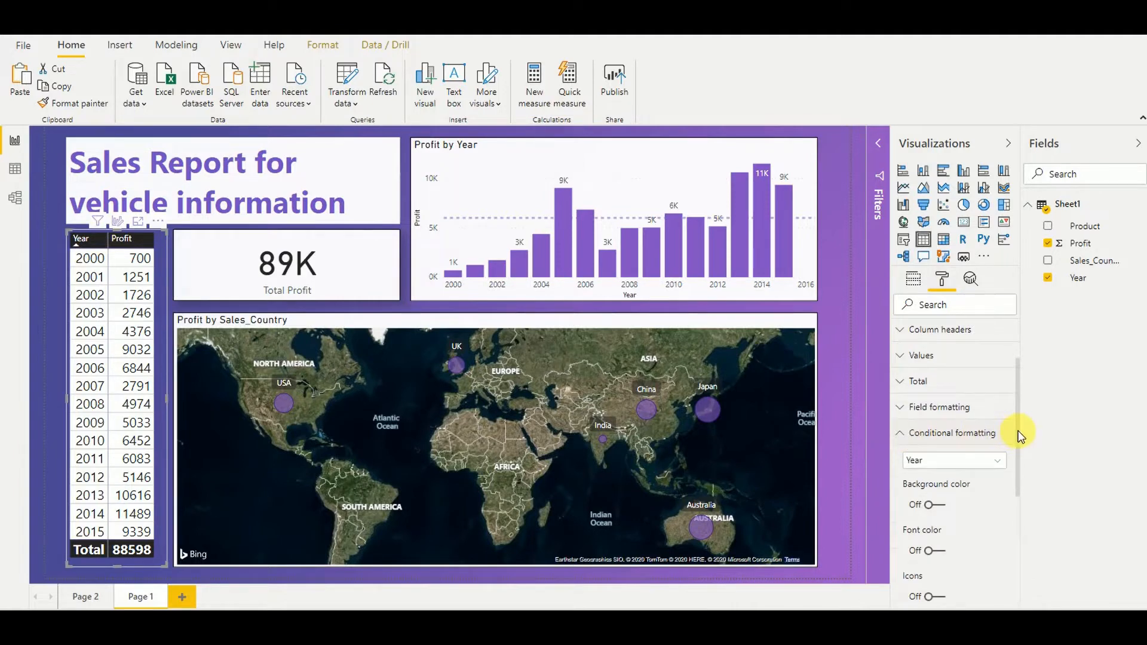
left_click_drag(1020, 436, 1021, 485)
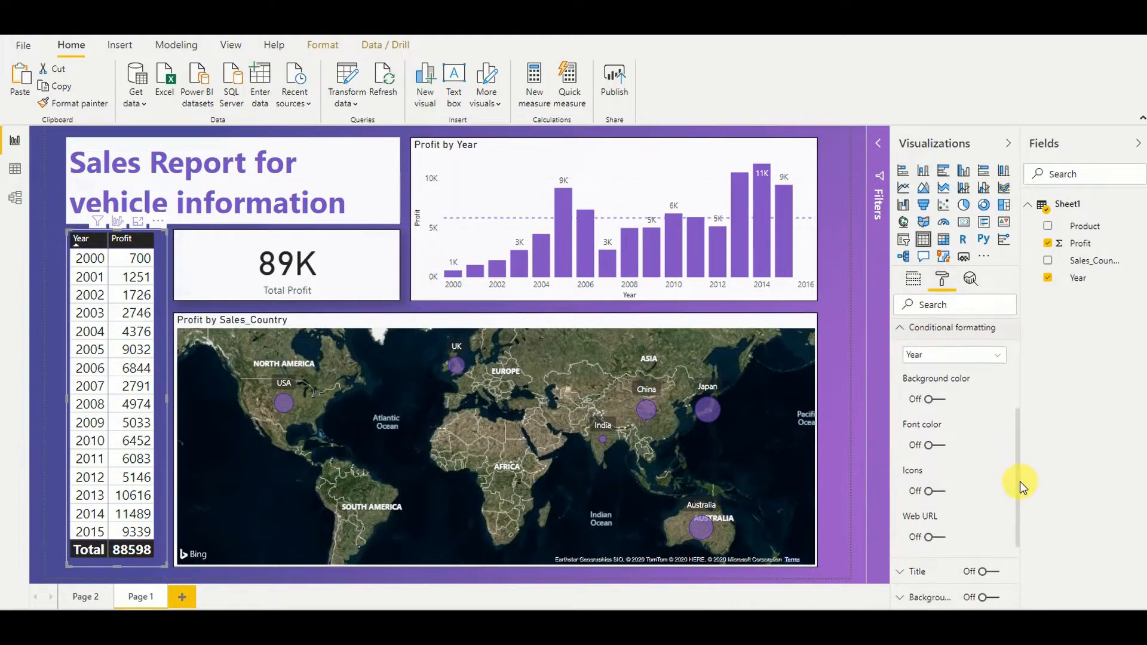
left_click(87, 597)
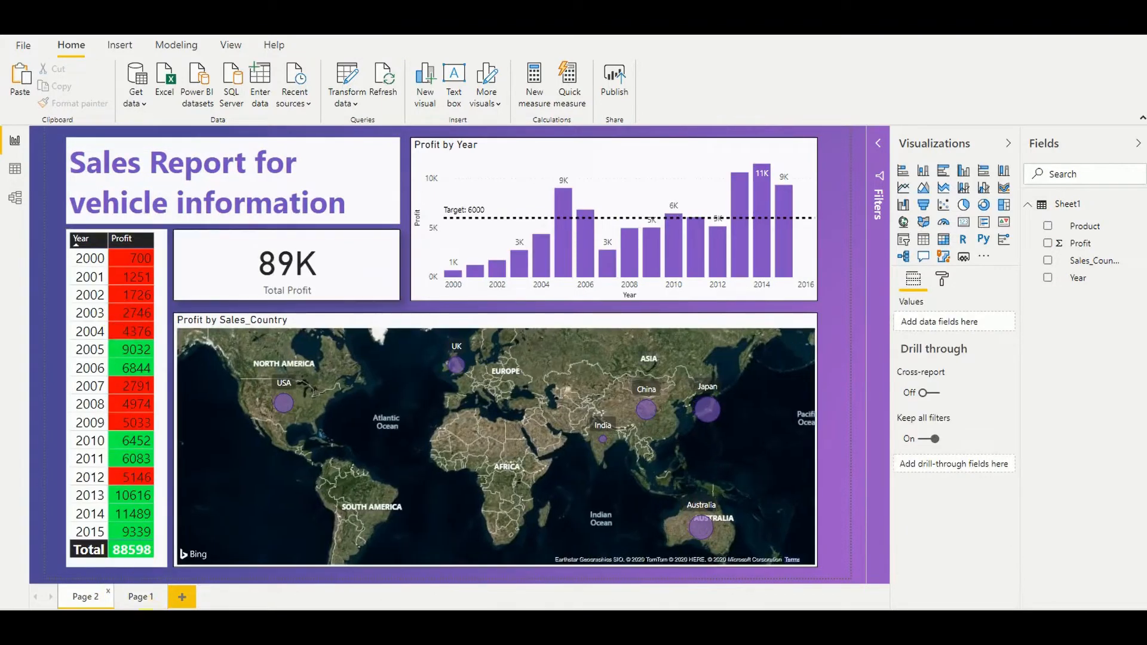
left_click(146, 597)
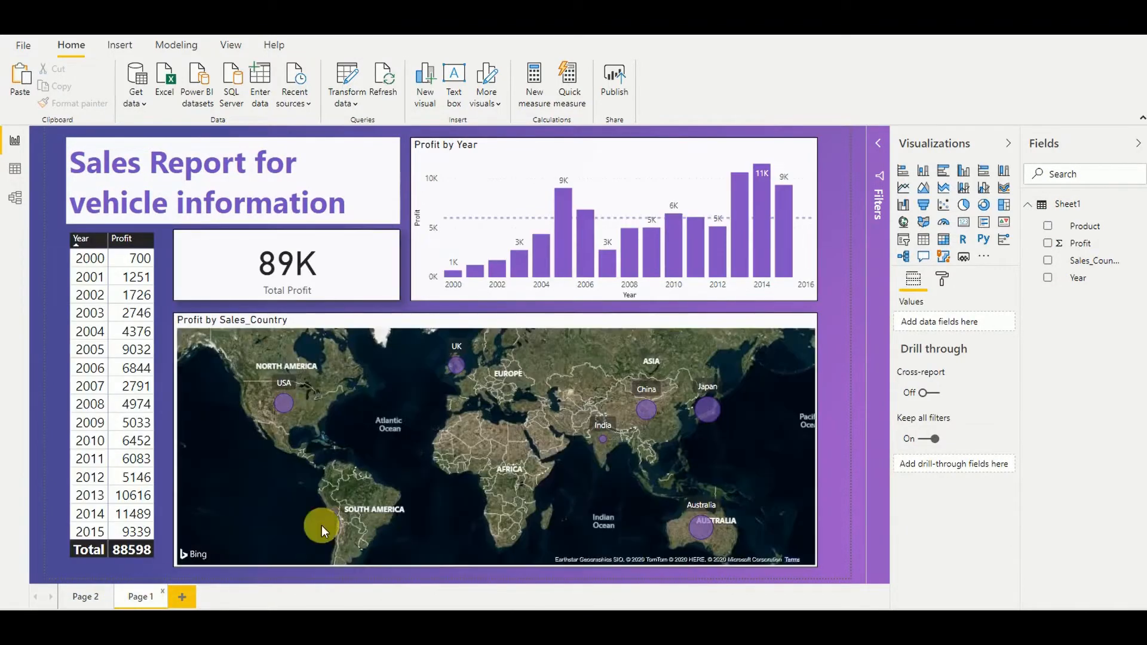
Step: Turn on background color conditional formatting for the Profit column of the Year and Profit table on Page 1
left_click(942, 279)
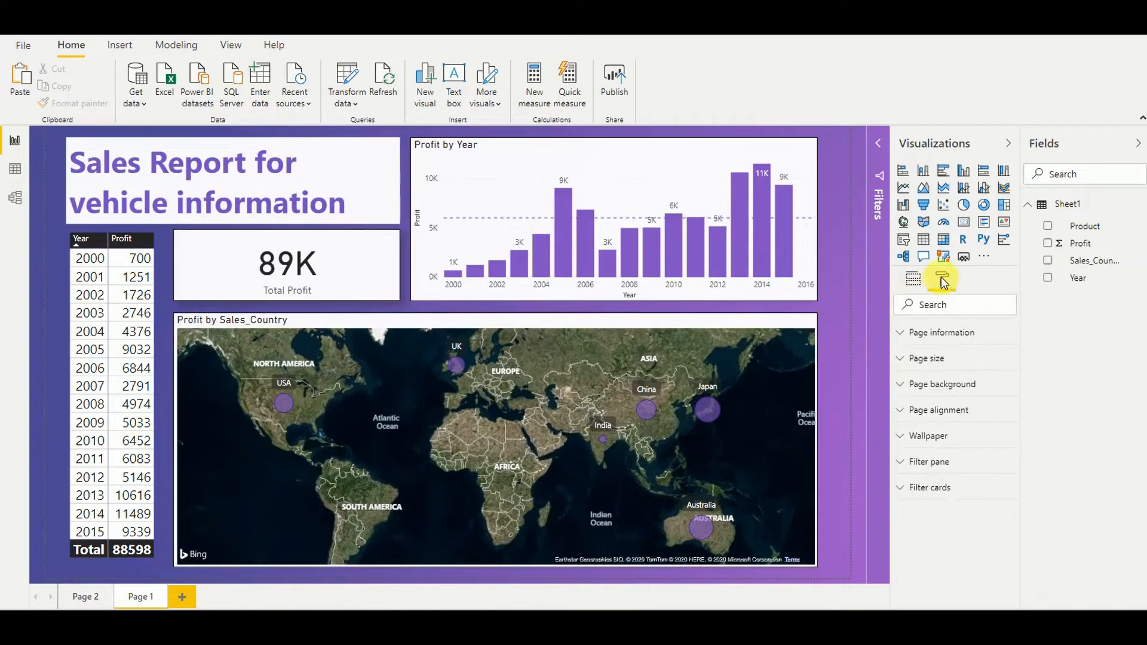
left_click(103, 242)
left_click(103, 240)
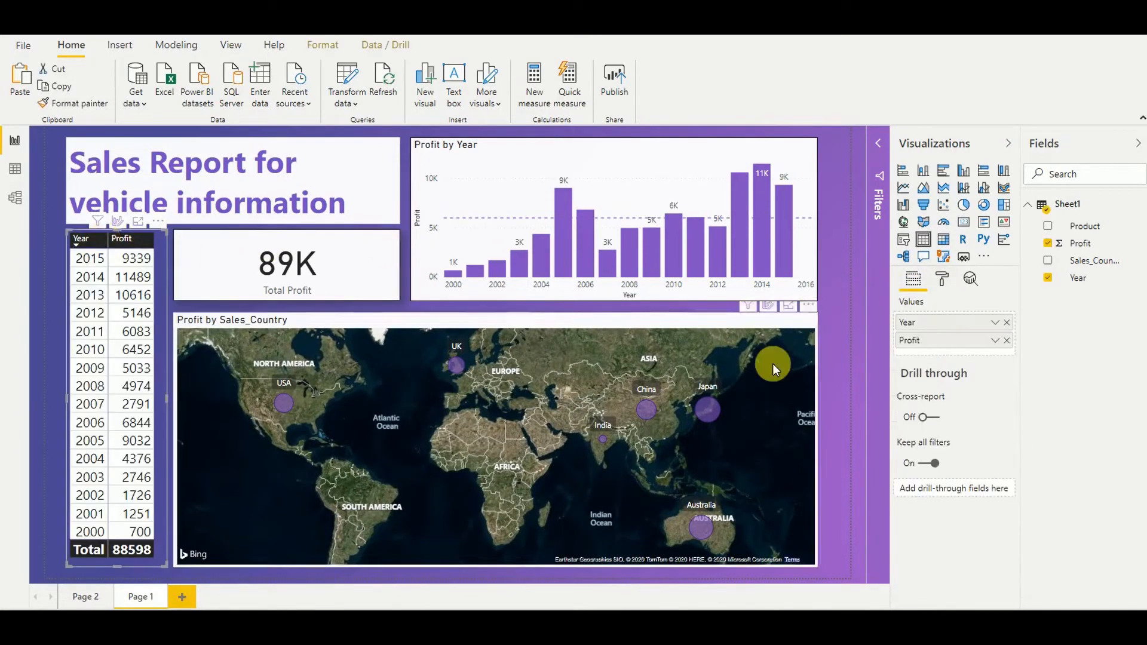
left_click(950, 279)
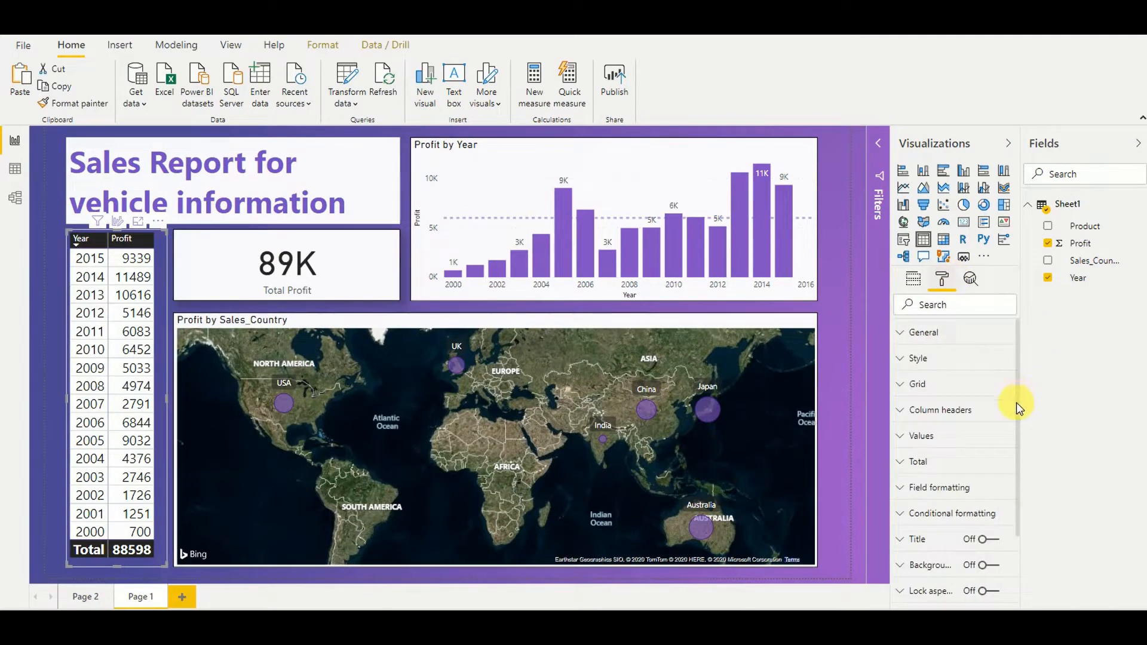
left_click_drag(1016, 405, 1025, 495)
left_click(900, 416)
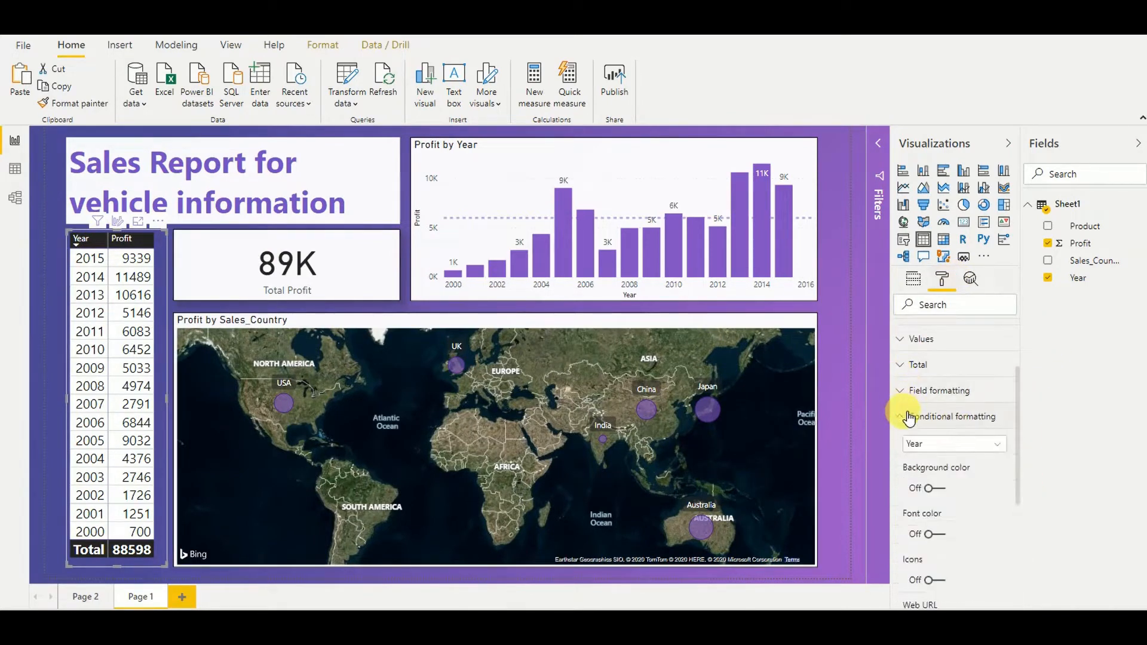
left_click(996, 443)
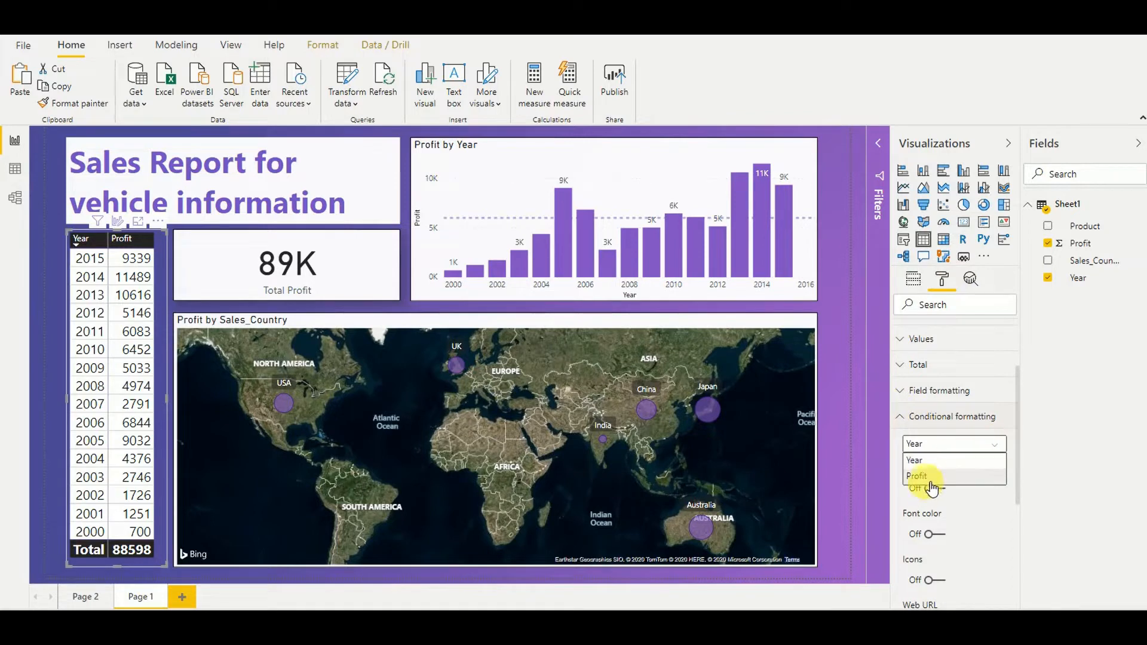
left_click(934, 478)
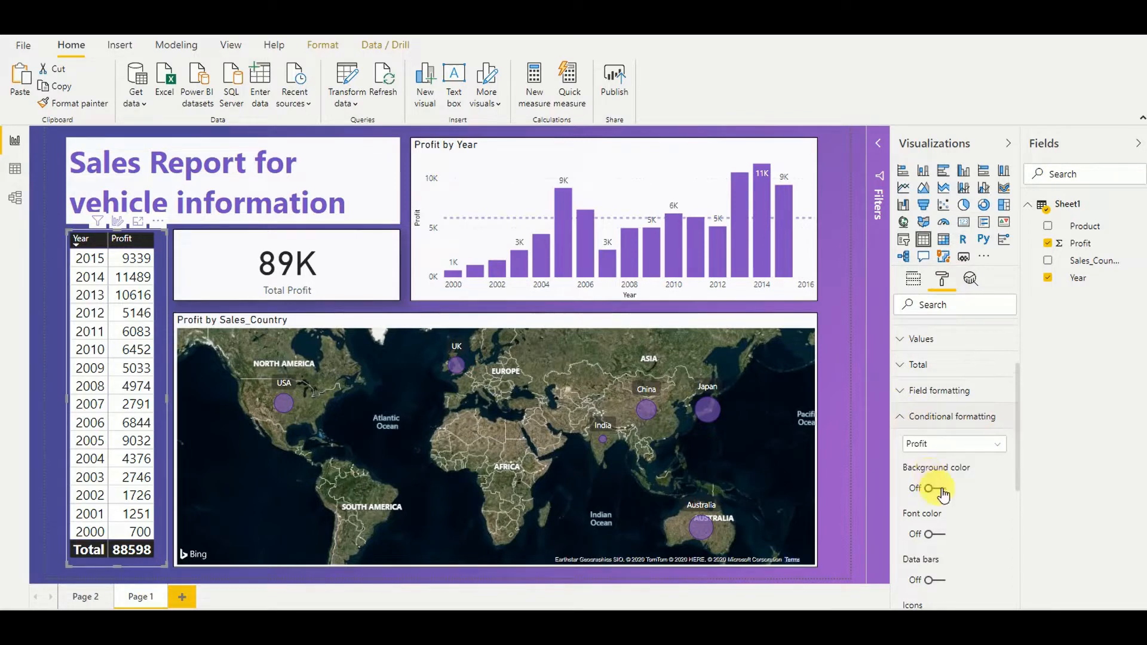
left_click(942, 494)
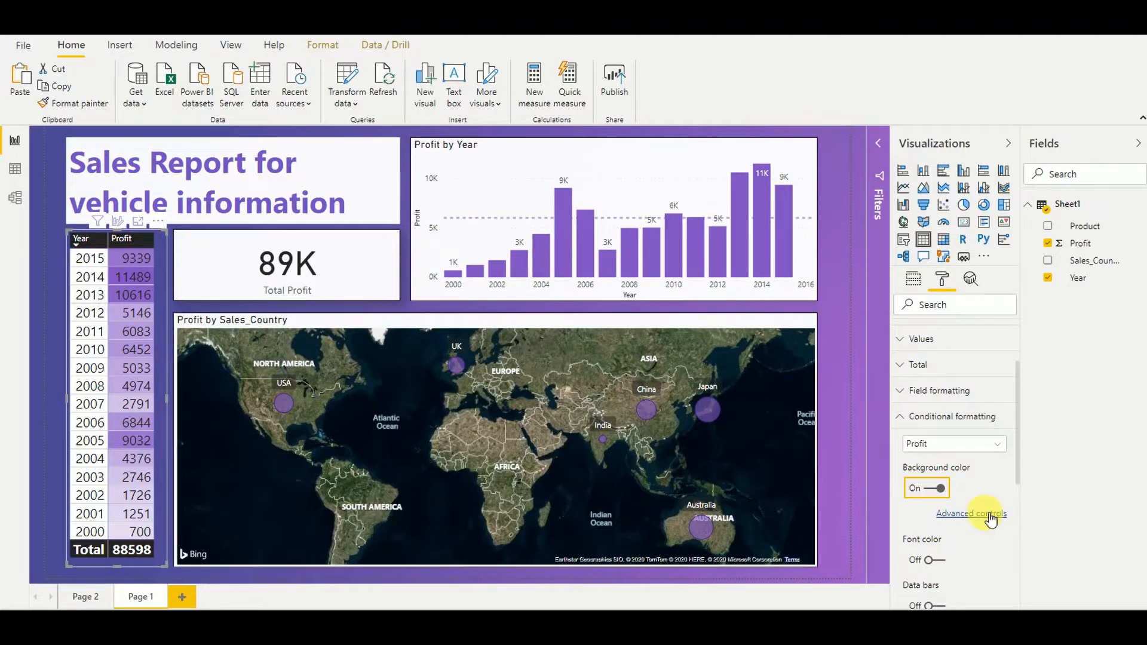
Step: Open the advanced background color settings for Profit and set the formatting to be by Rules
left_click(989, 515)
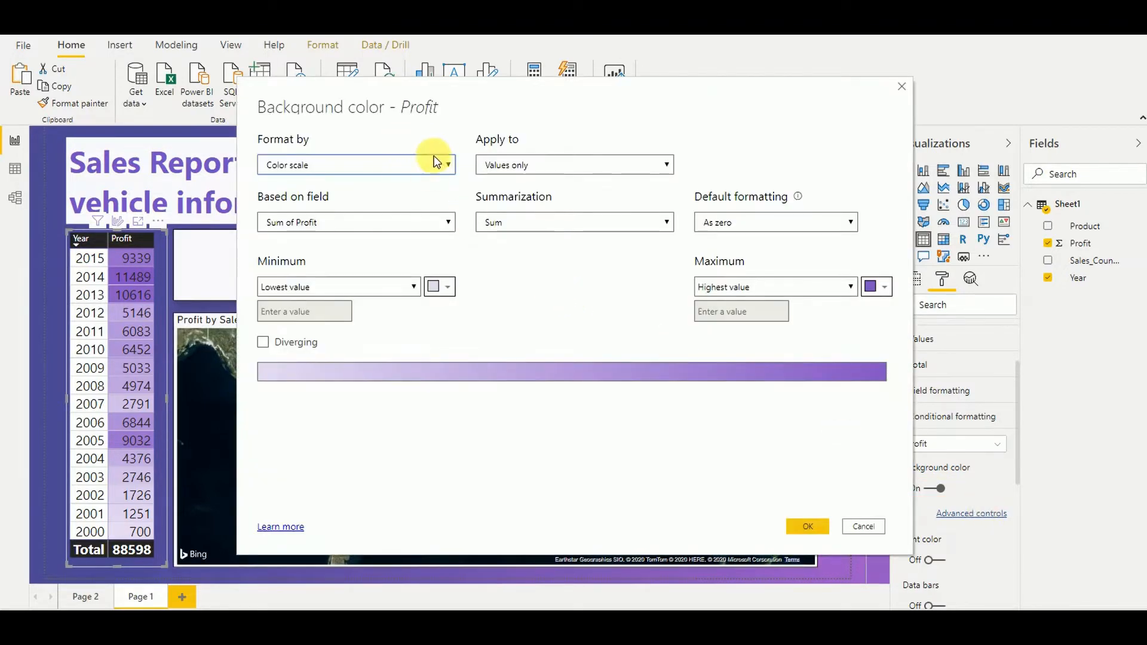
left_click(446, 165)
left_click(327, 212)
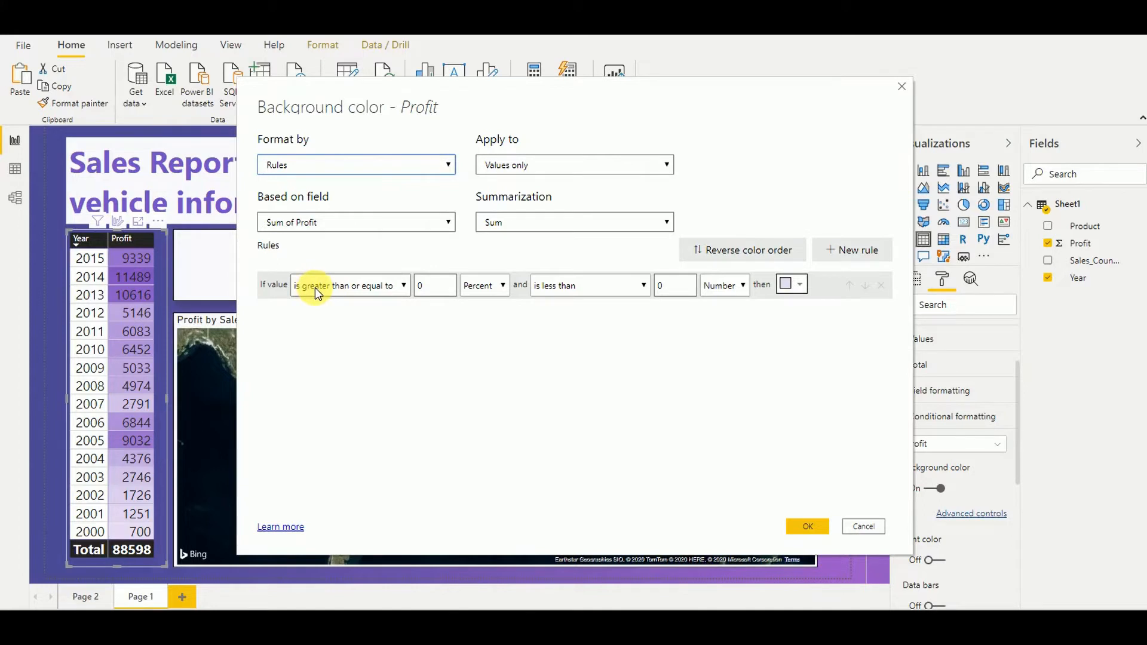
Step: Define the first rule so values greater than or equal to the number 0 and less than the number 6000 turn red
left_click(440, 291)
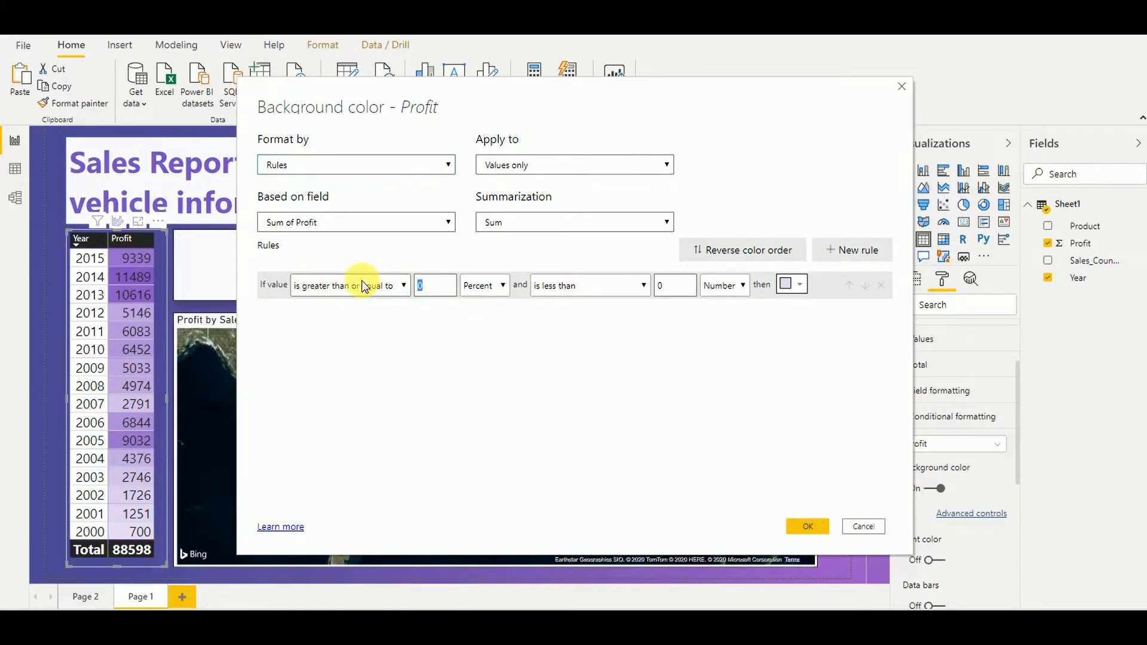
left_click(503, 285)
left_click(490, 307)
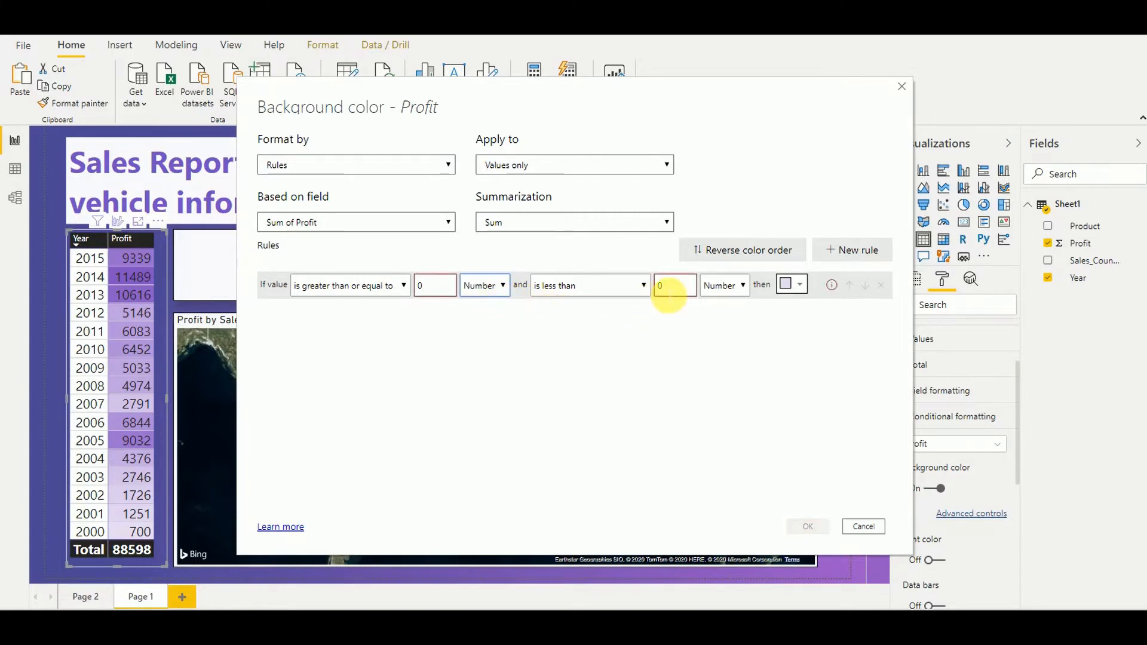
left_click(675, 286)
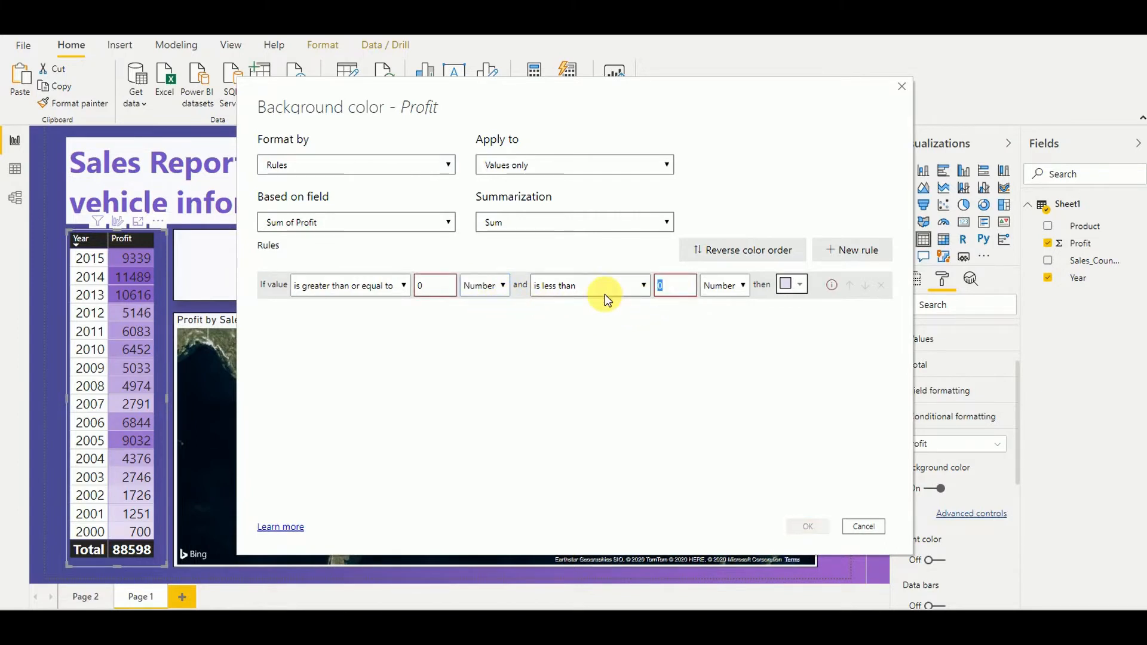
type("6000")
left_click(802, 288)
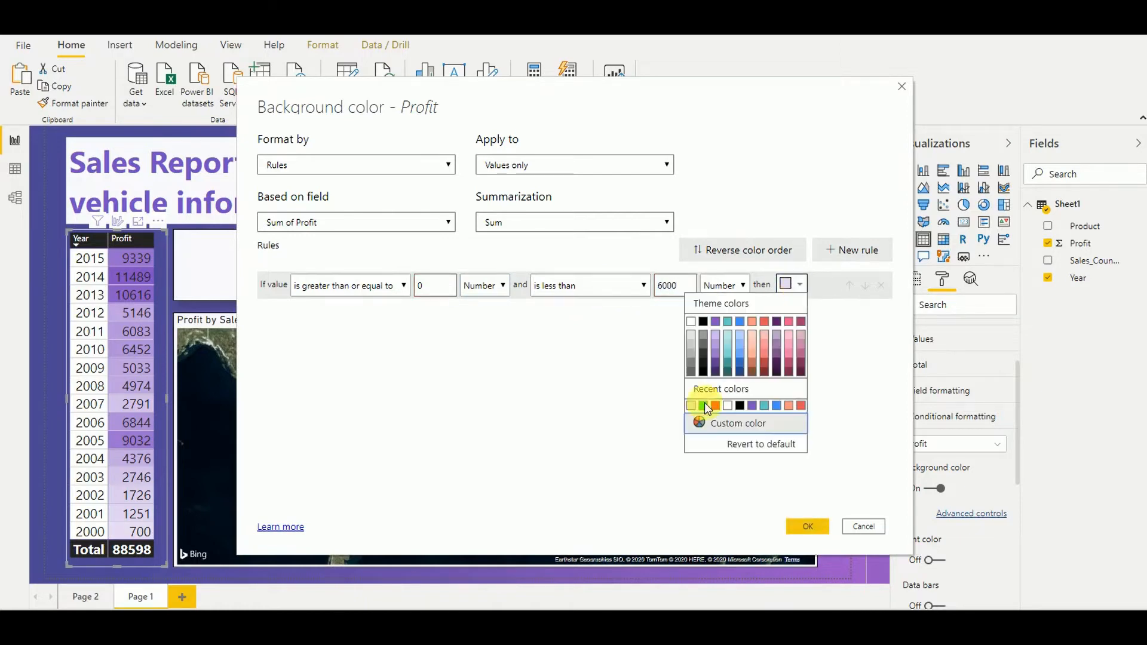
left_click(715, 406)
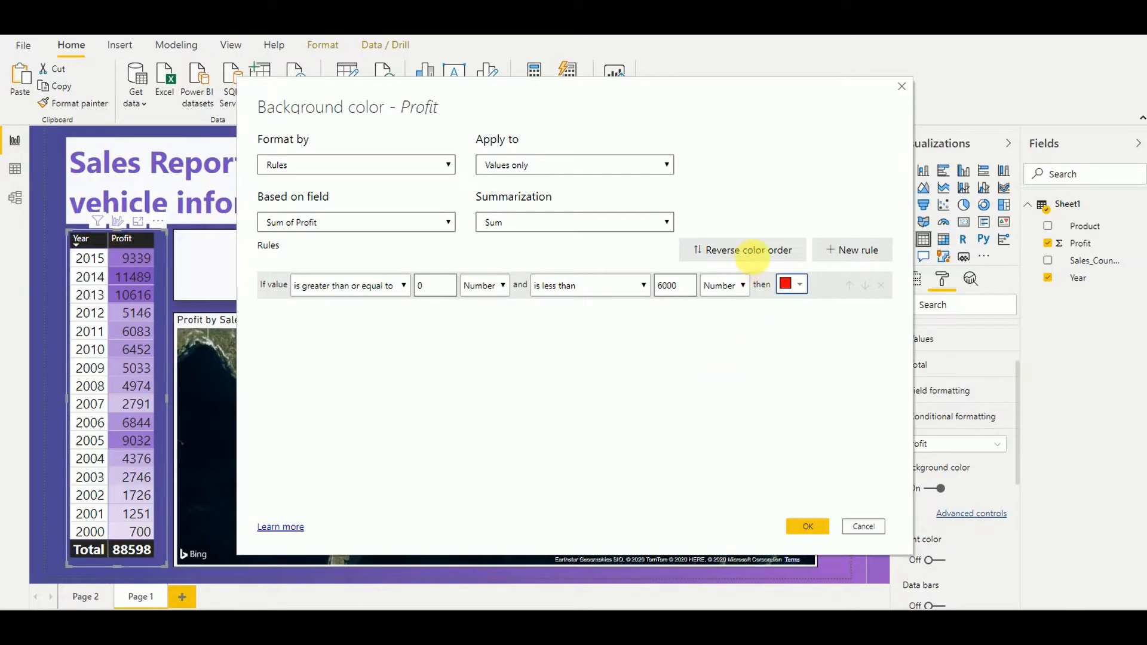
Step: Add a second rule colouring values from the number 6000 up to a very large upper limit green, and apply both rules
left_click(845, 257)
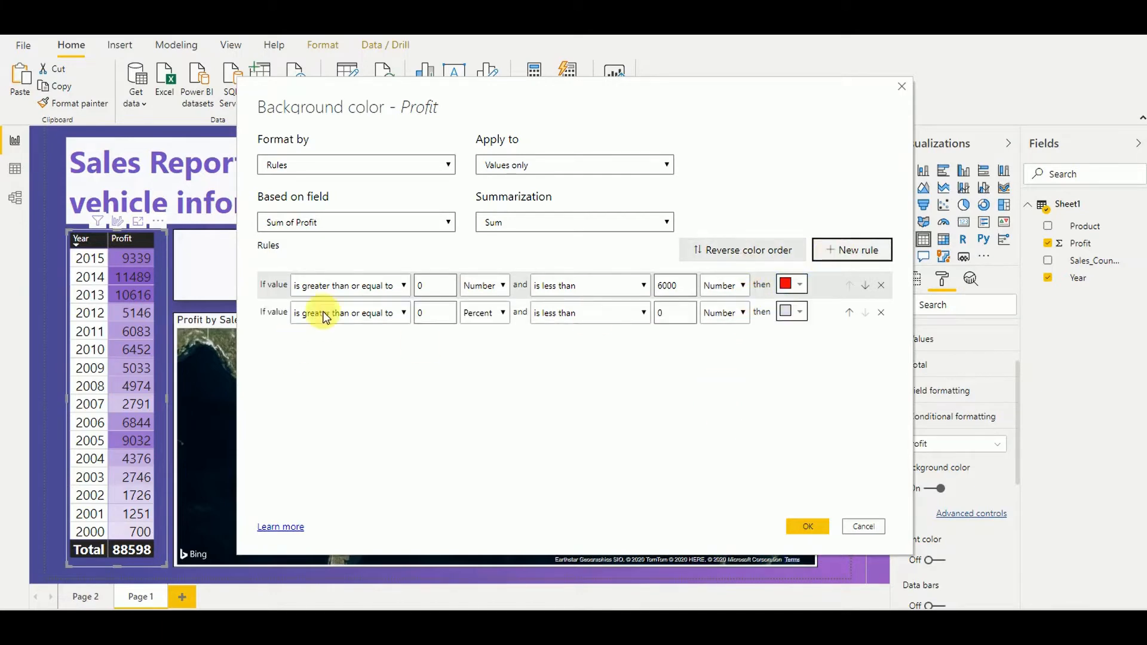
double_click(430, 312)
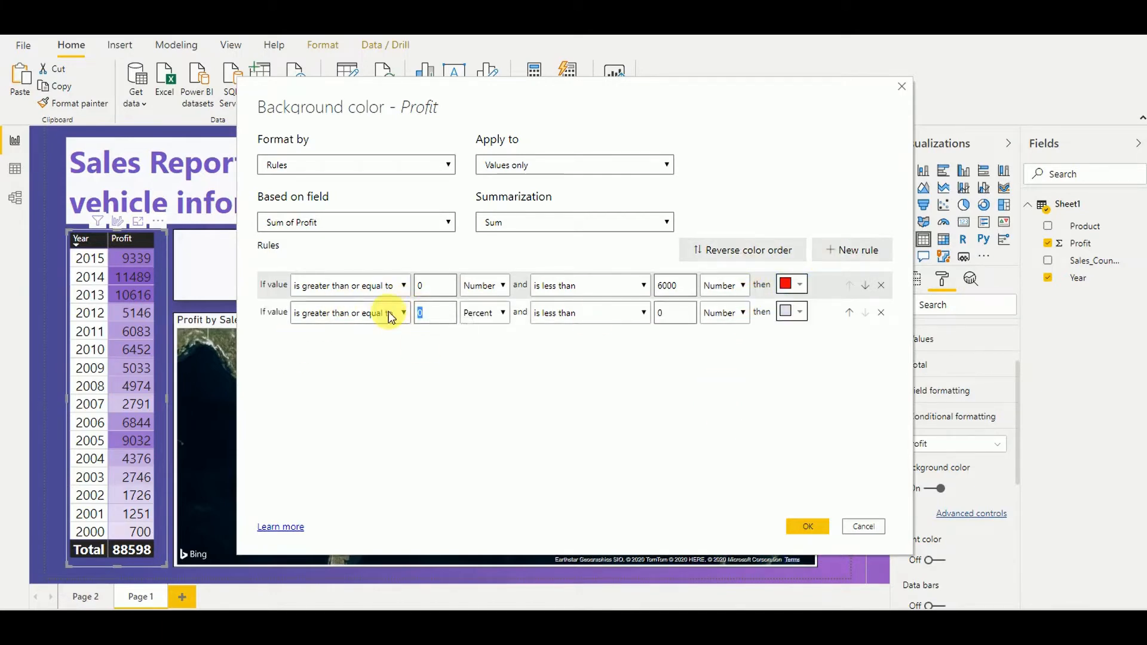
type("6000")
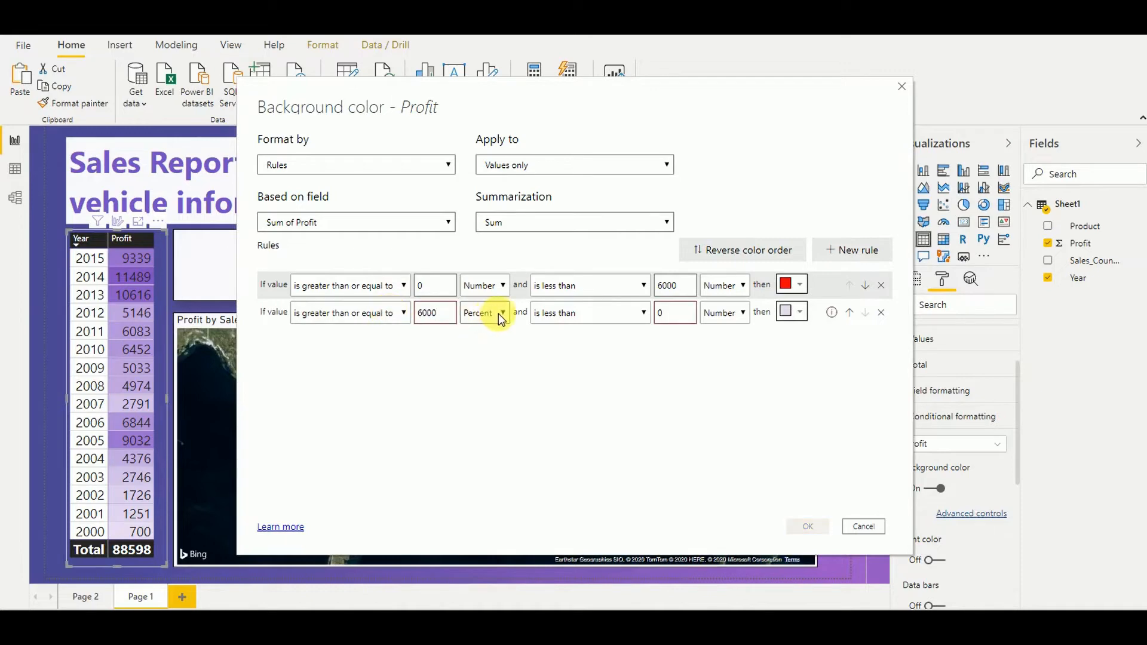
left_click(501, 314)
left_click(481, 332)
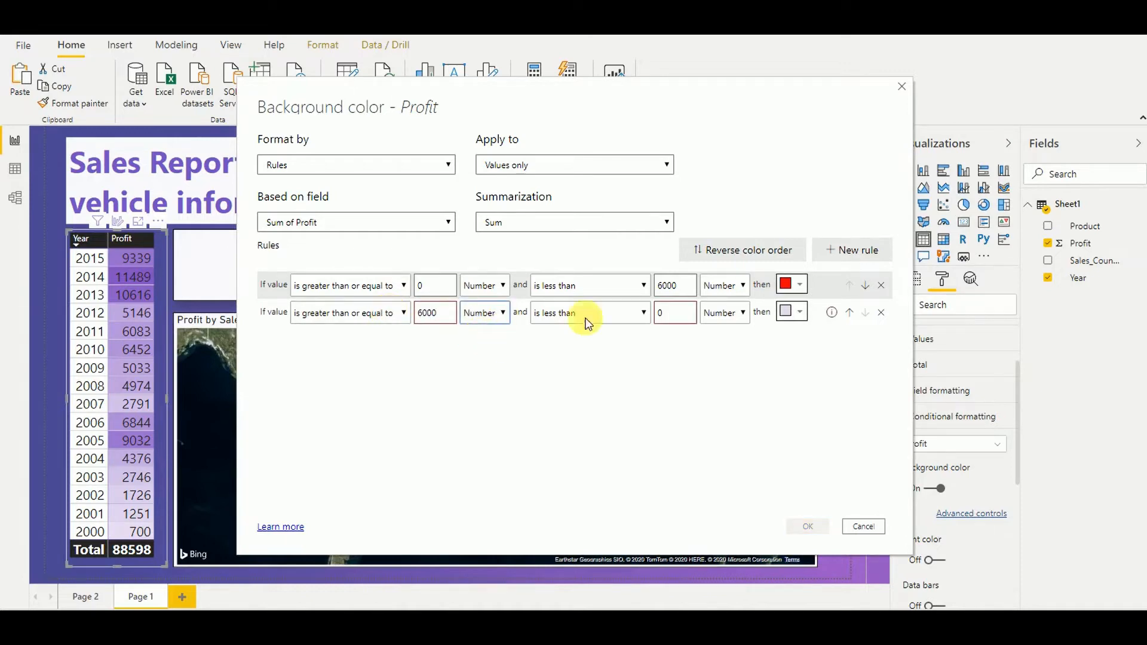
double_click(661, 312)
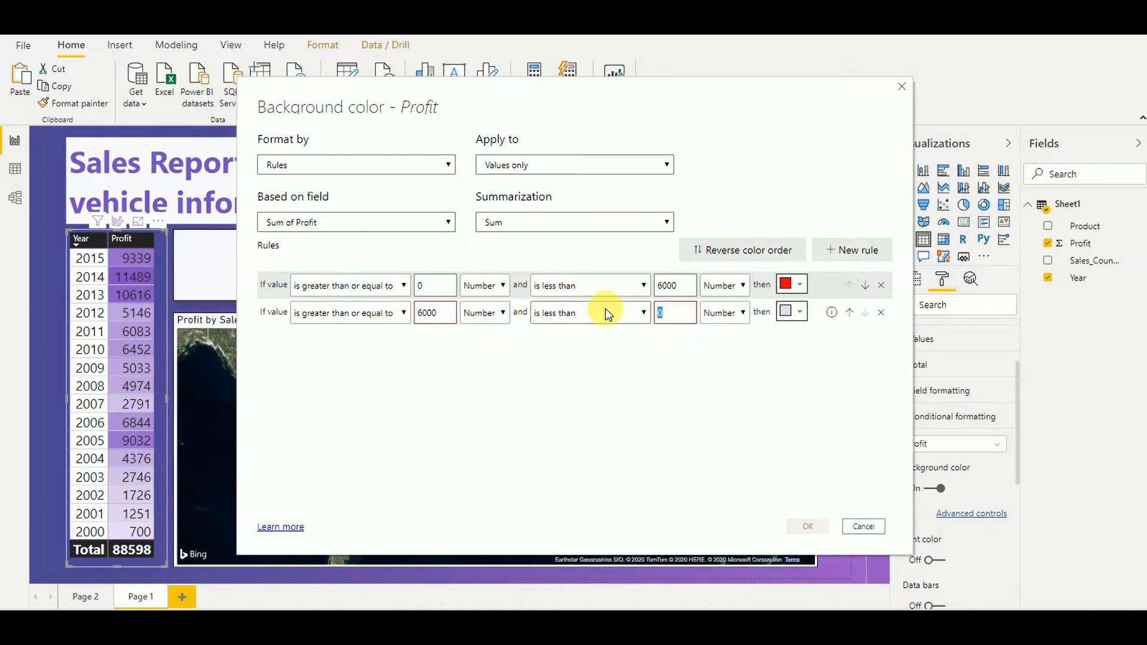
type("100000000")
left_click(800, 311)
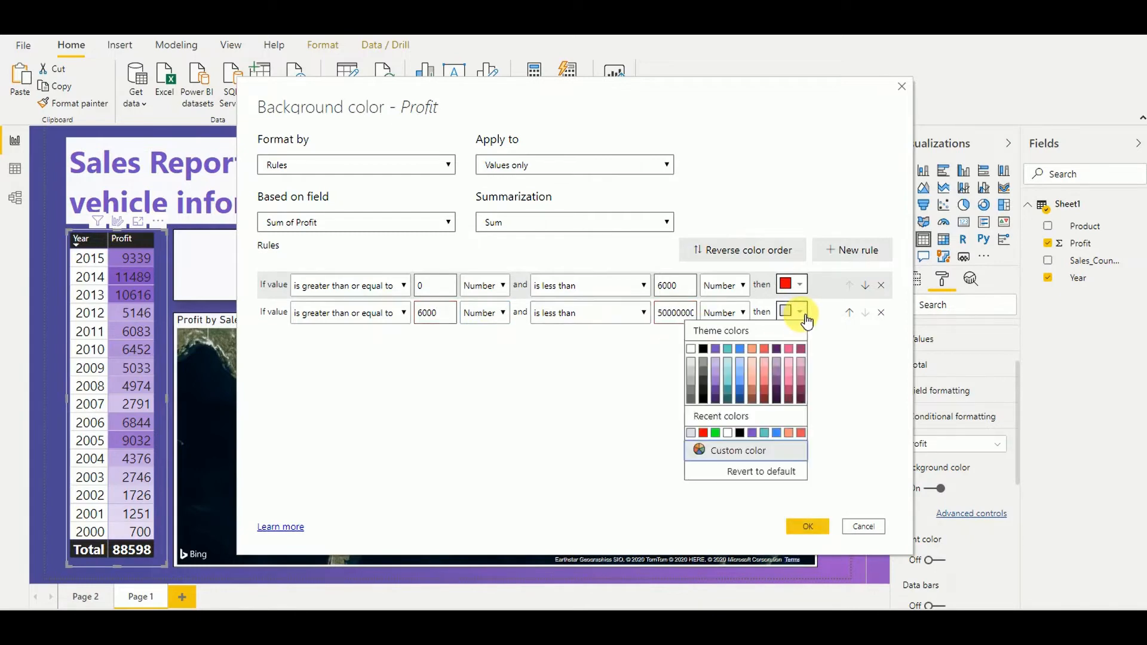
left_click(715, 433)
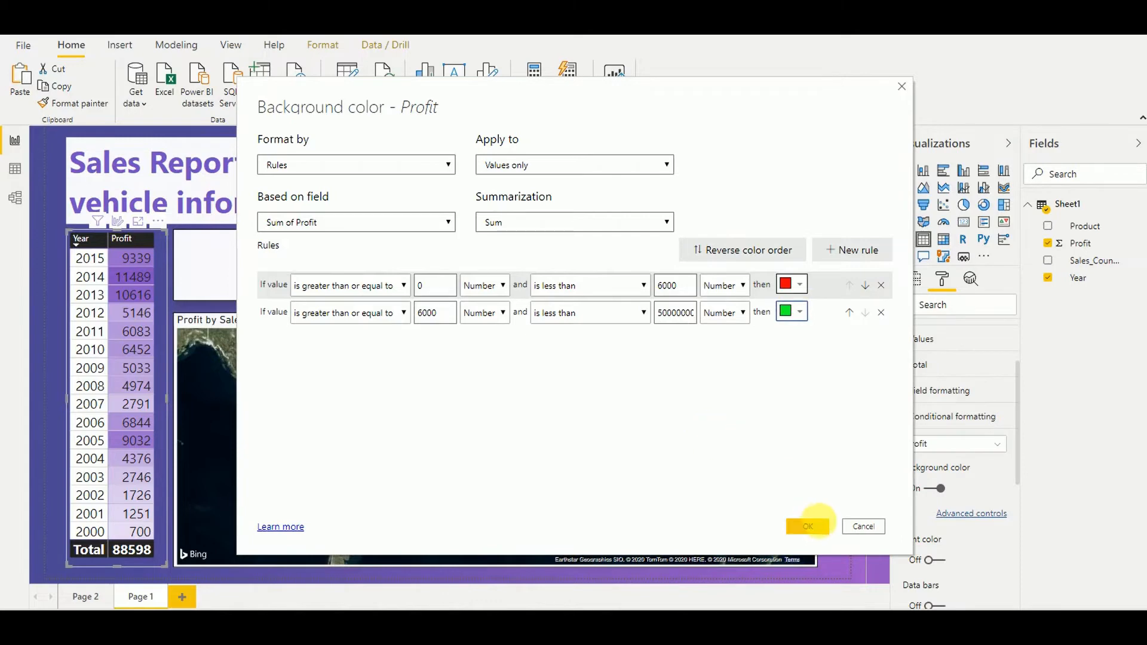
left_click(817, 527)
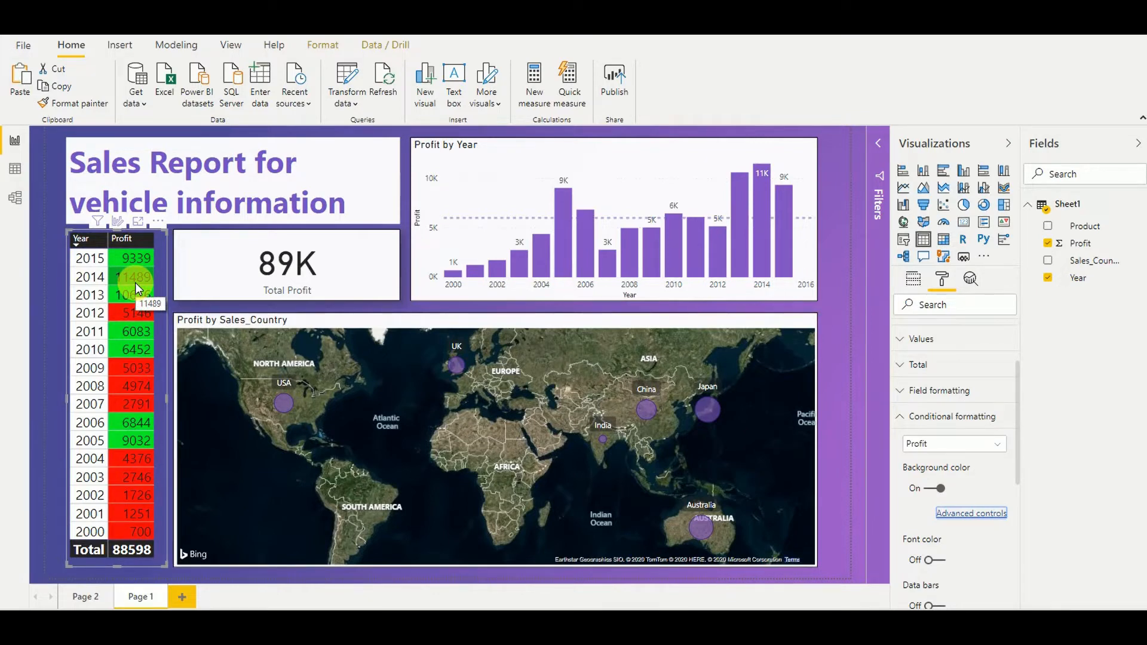
Step: Extend the Profit background color rules to apply to Values and totals
left_click(954, 514)
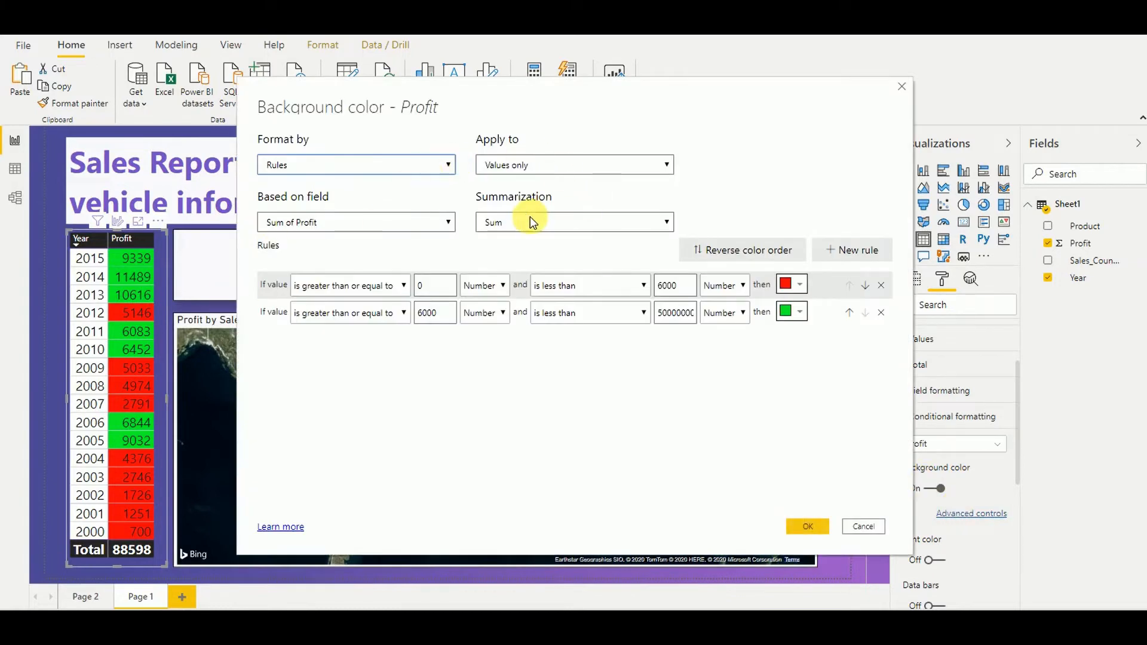
left_click(506, 167)
left_click(511, 210)
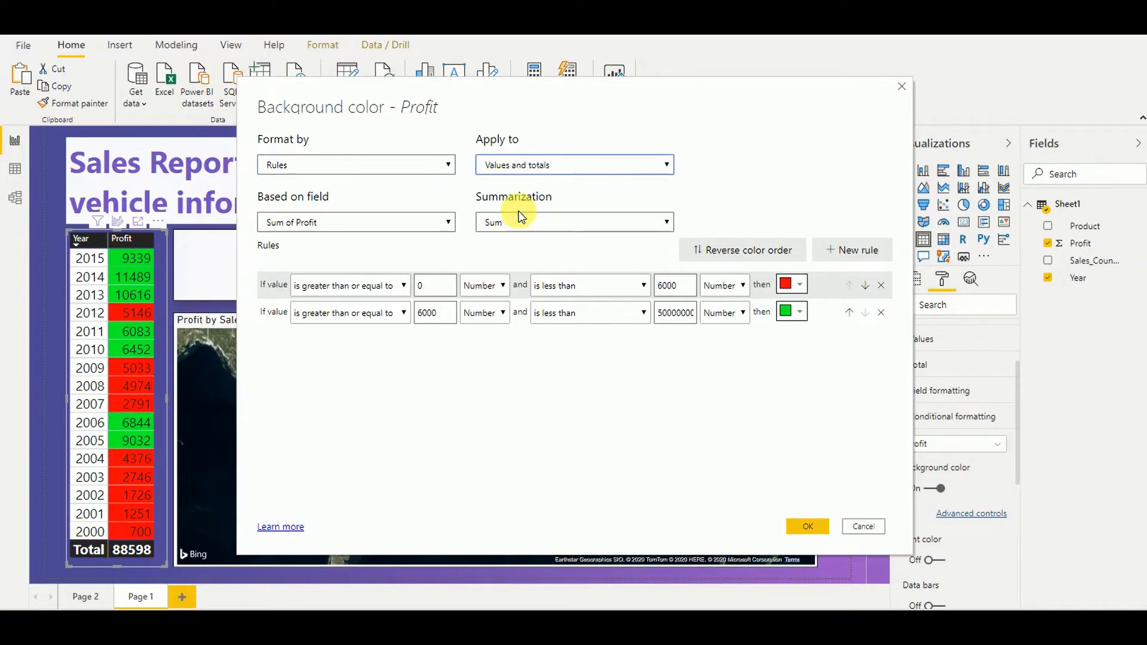
left_click(804, 526)
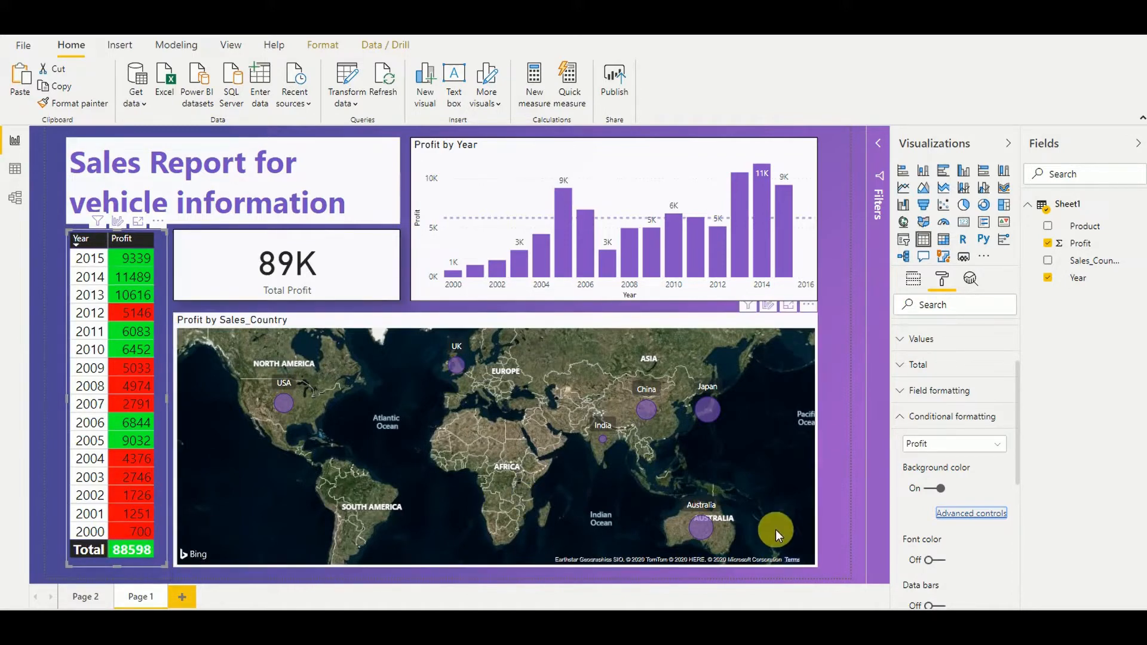
Step: Restrict the Profit background color rules to Totals only and apply the change
left_click(968, 515)
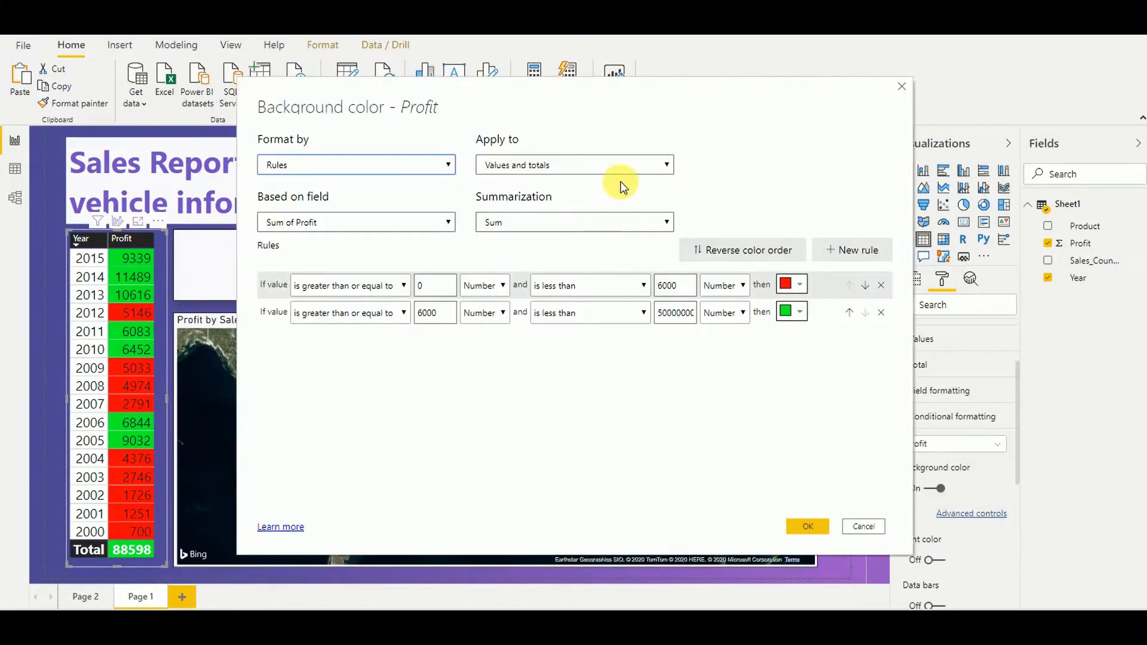
left_click(626, 167)
left_click(510, 233)
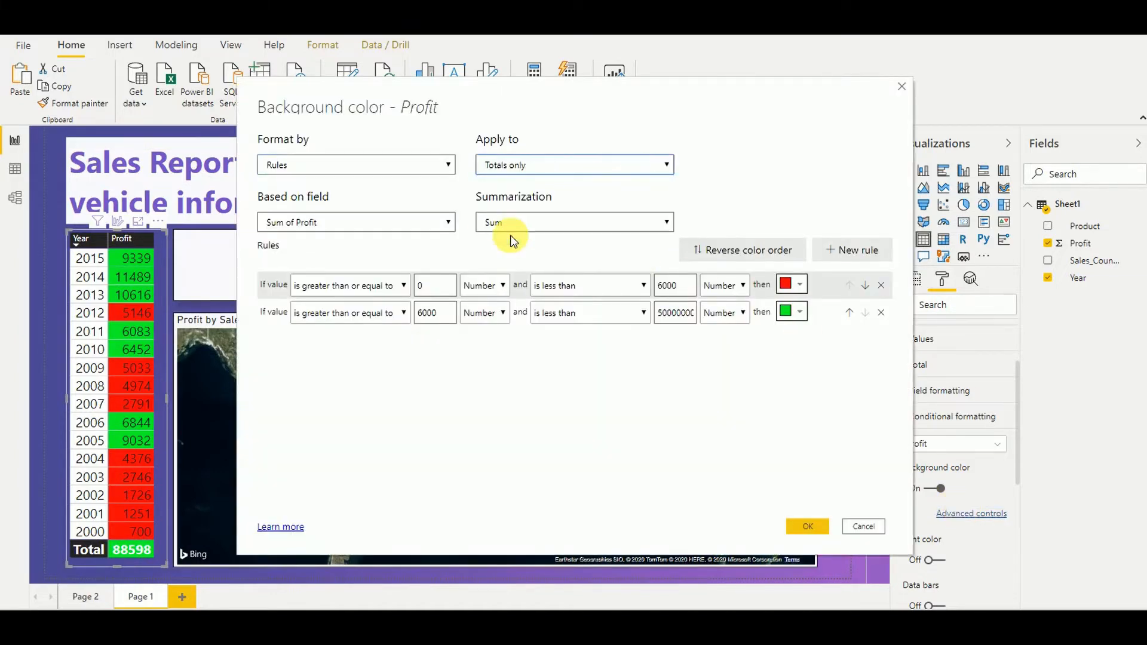
left_click(807, 527)
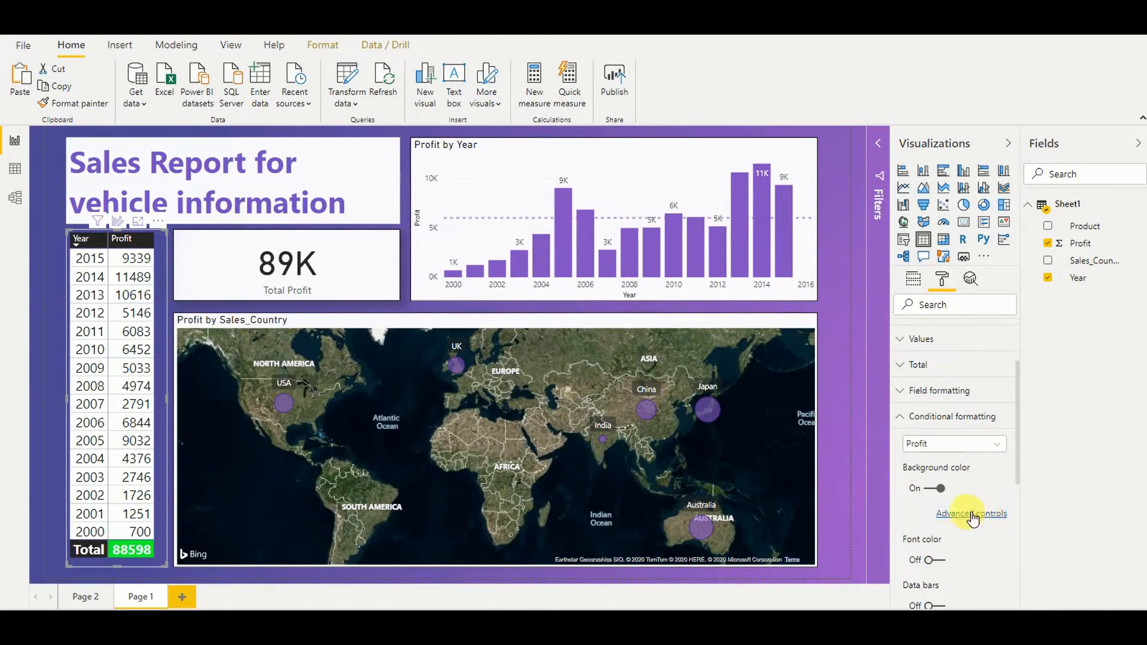
Step: Switch the Profit background color formatting to a Color scale applied to Values only
left_click(988, 517)
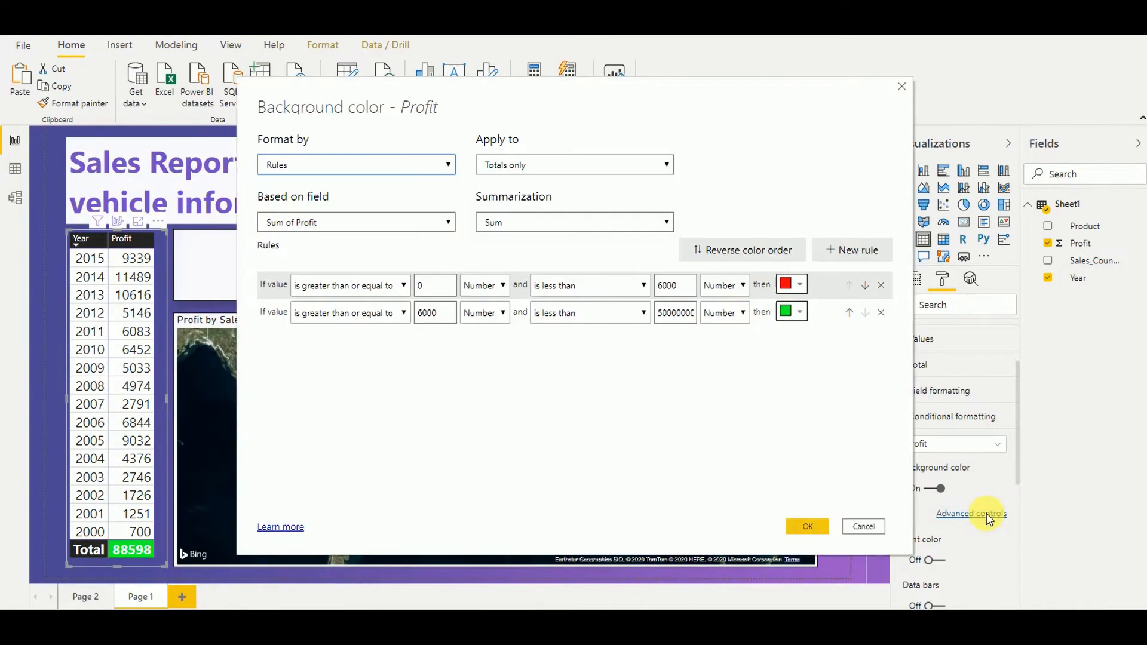
left_click(440, 168)
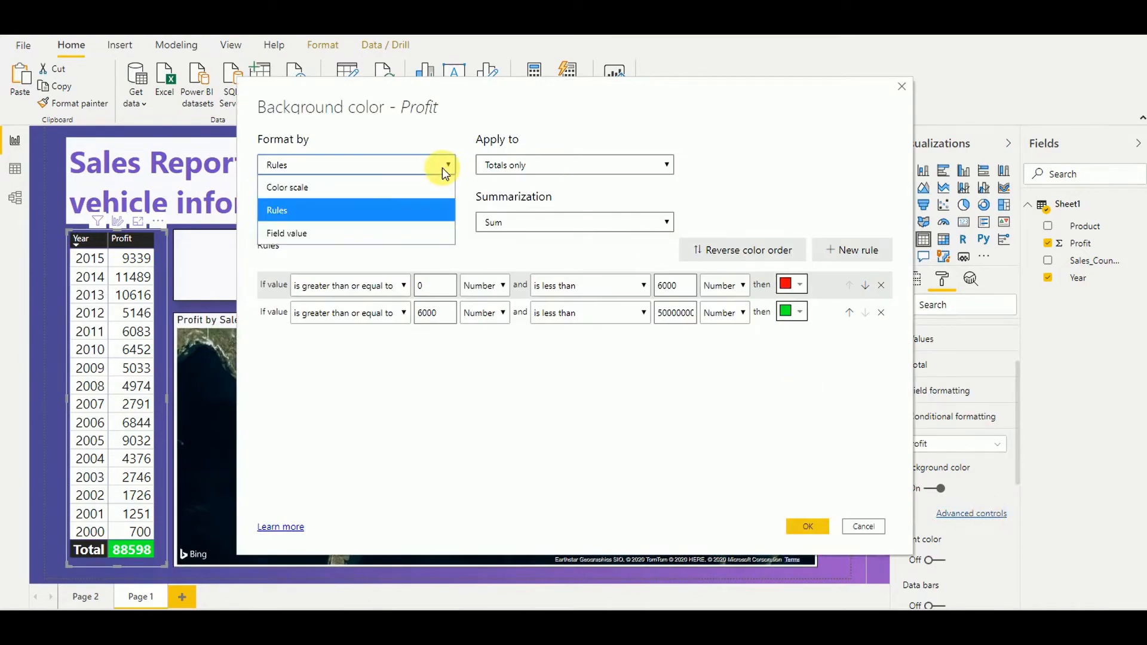
left_click(331, 184)
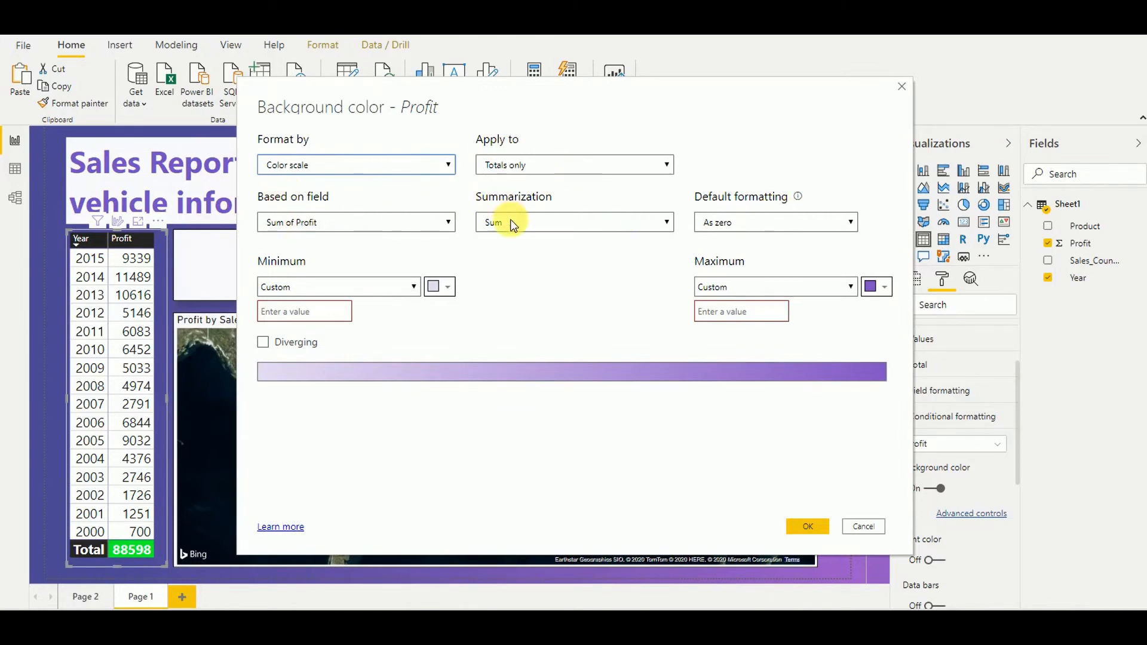
left_click(519, 166)
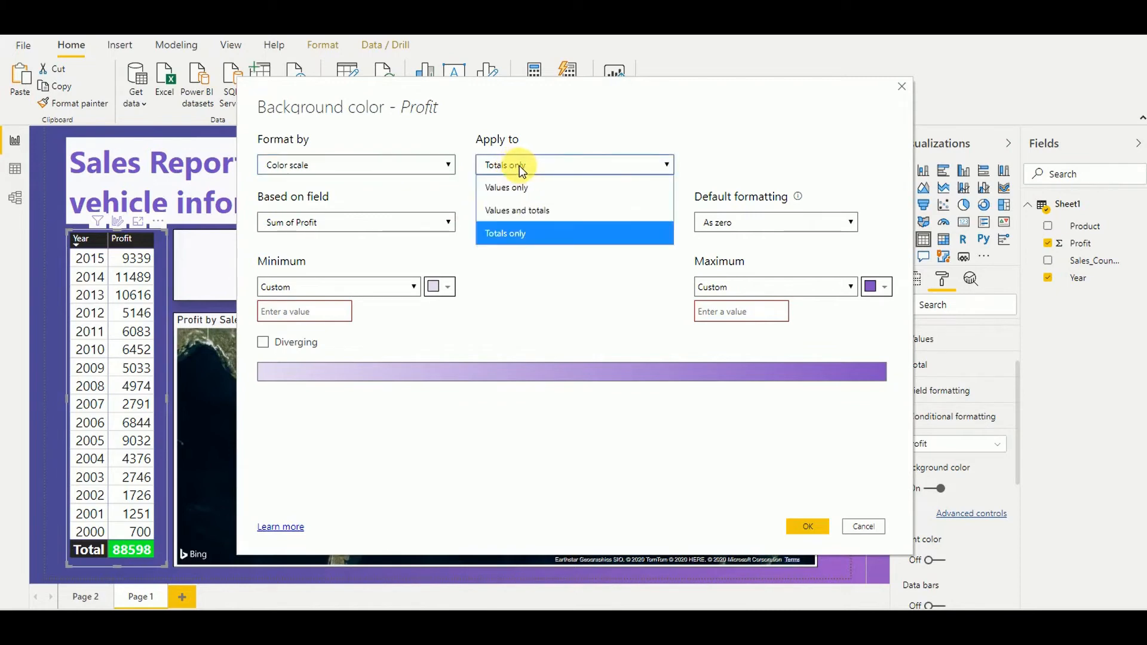
left_click(512, 186)
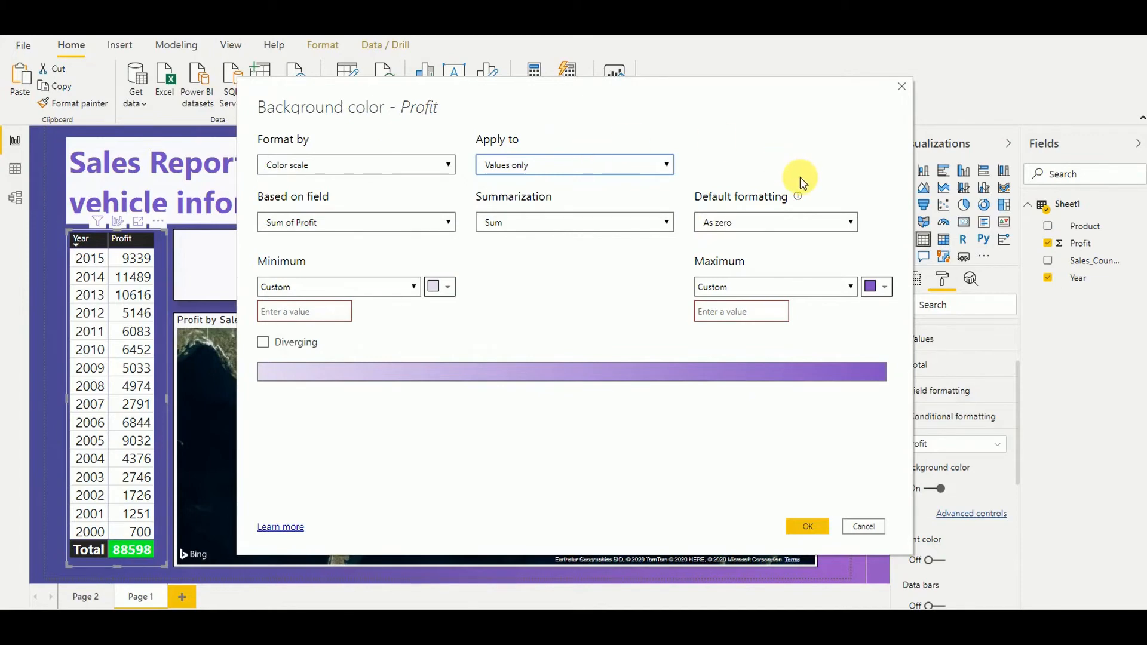
Step: Set the color scale's minimum to a custom value of 6000 with a red color
left_click(414, 285)
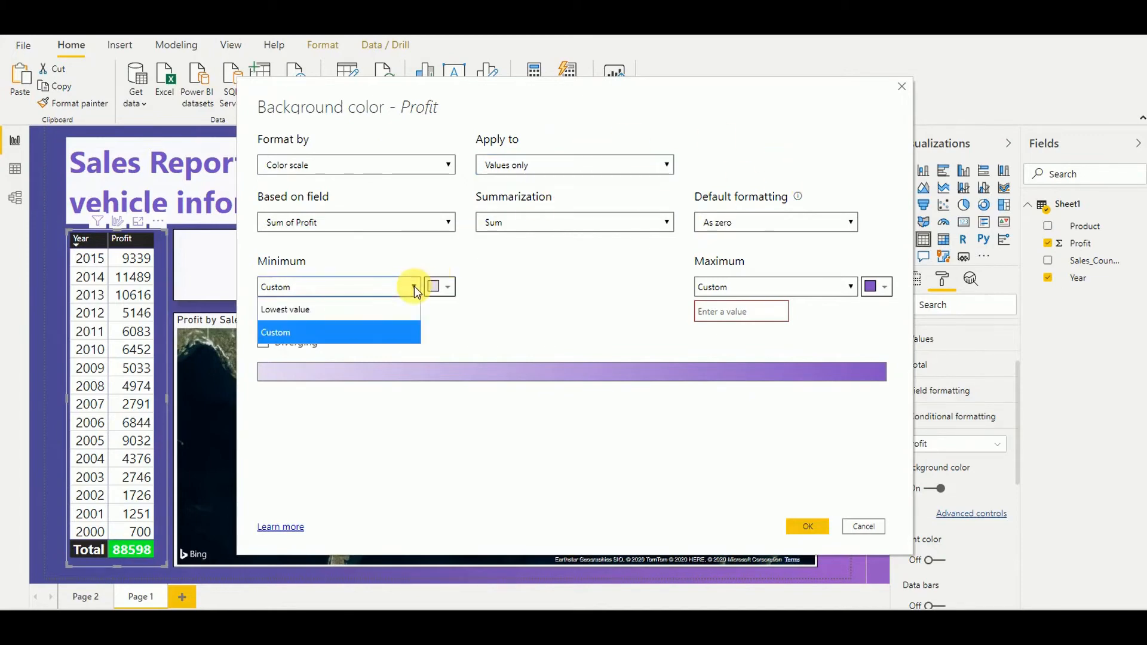
left_click(306, 332)
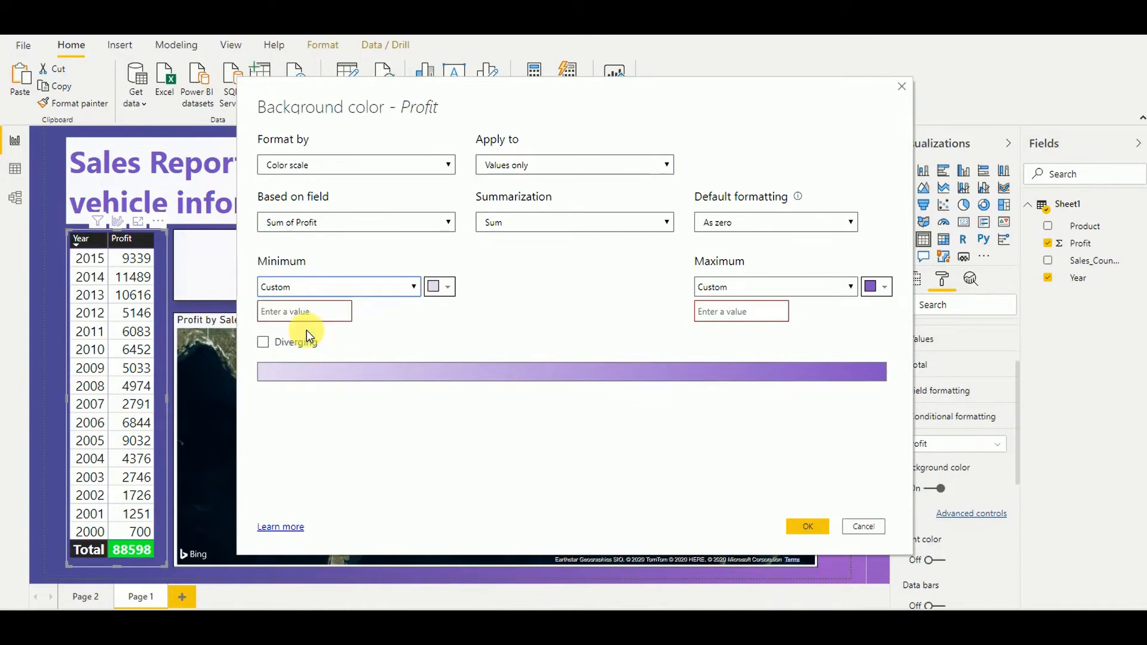
left_click(449, 289)
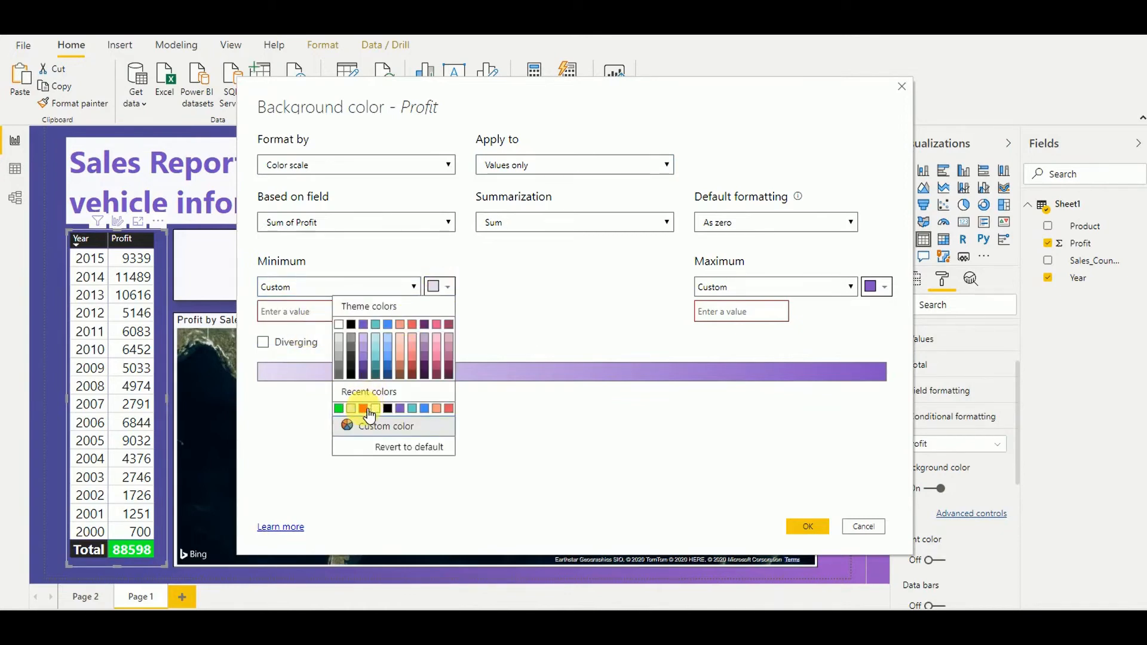
left_click(367, 407)
left_click(304, 316)
type("6000")
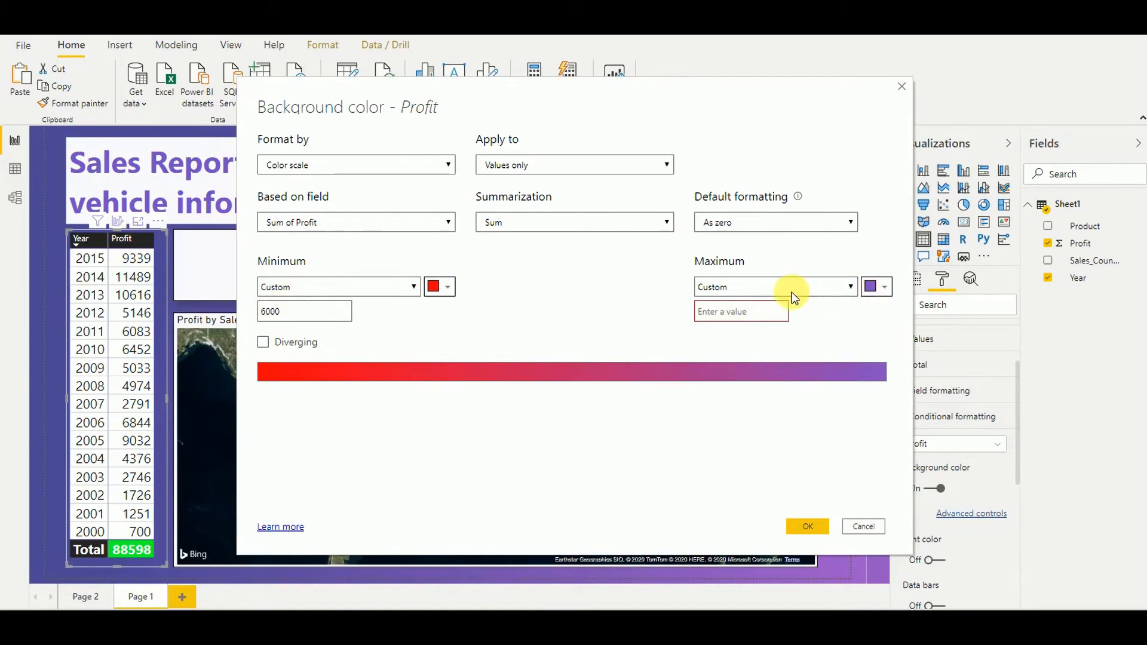
Step: Set the color scale's maximum to a custom value of 6000 in green and apply the formatting
left_click(827, 289)
left_click(826, 289)
left_click(826, 289)
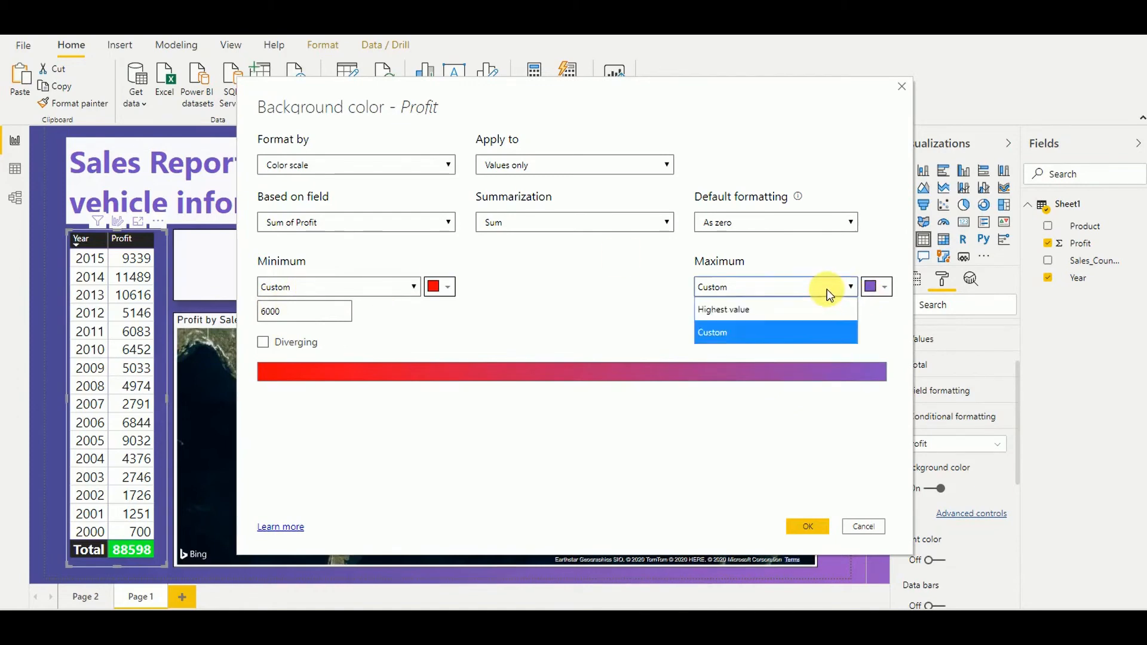
left_click(728, 331)
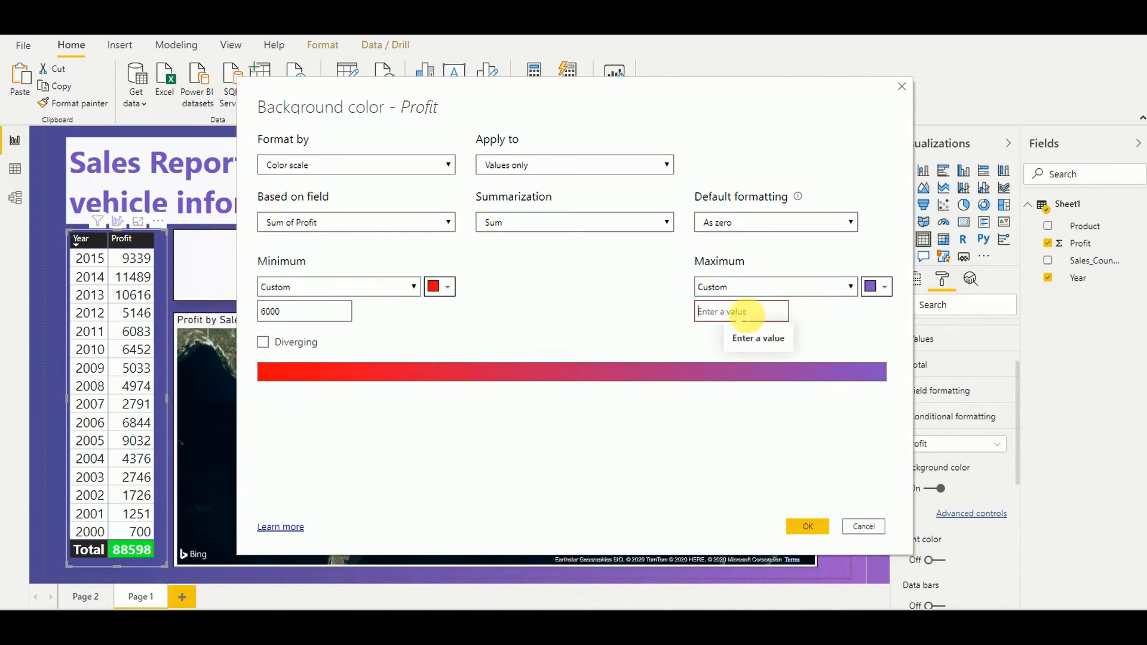
type("6000")
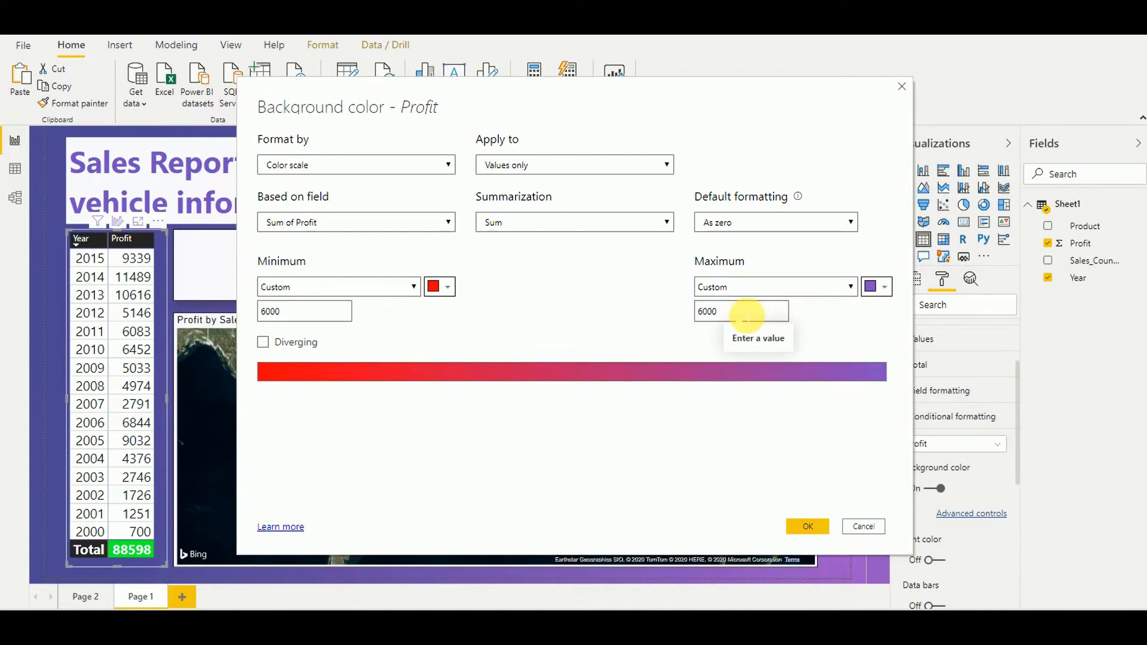
left_click(878, 288)
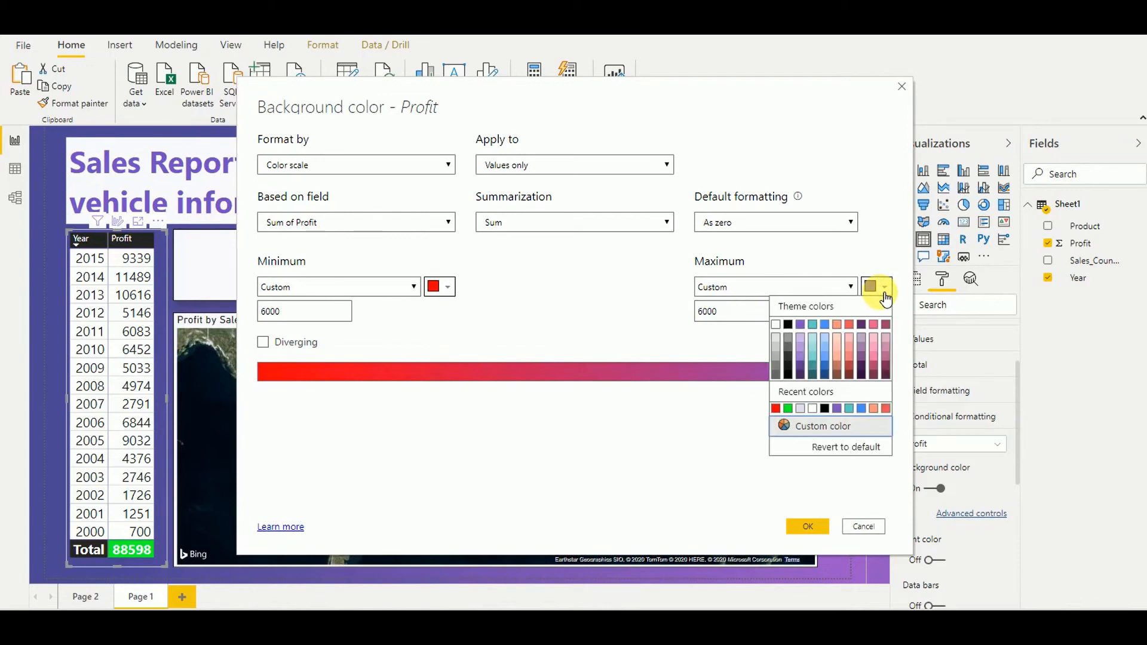
left_click(788, 408)
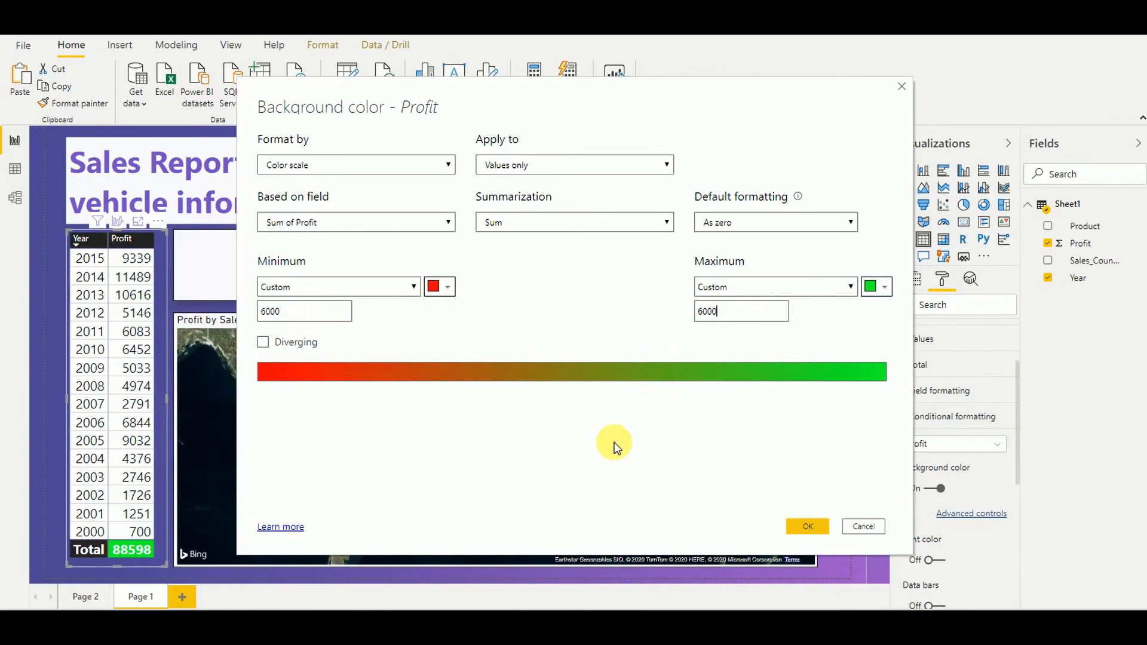
left_click(806, 527)
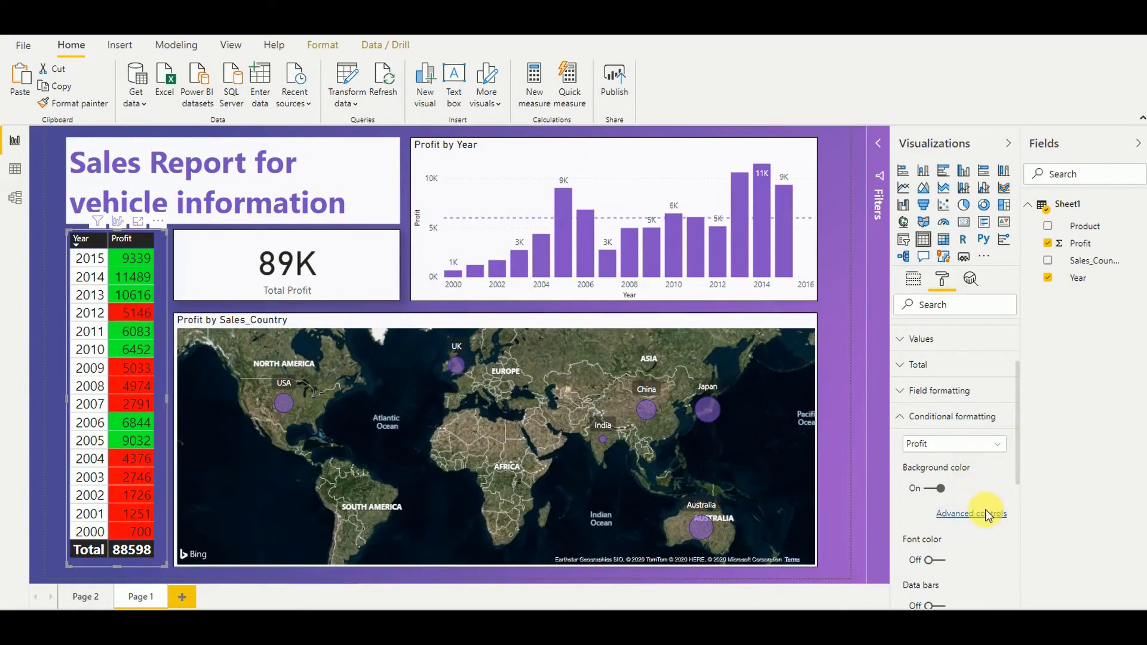
Step: Review the available Format by options in the Profit background color settings, keeping Color scale
left_click(991, 513)
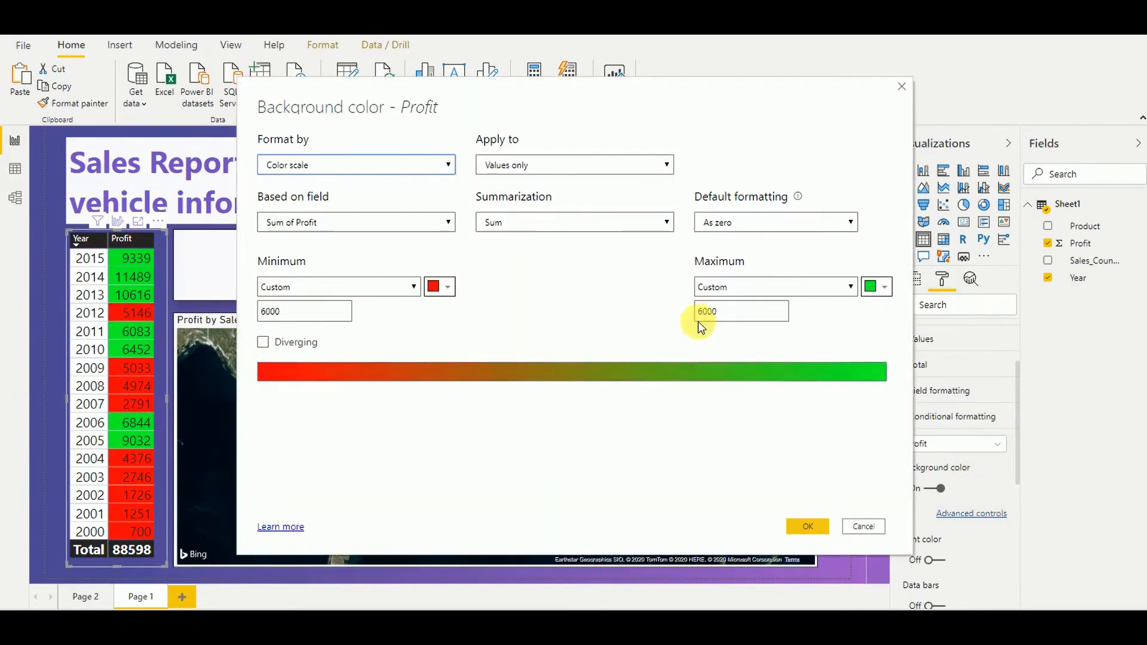
left_click(449, 167)
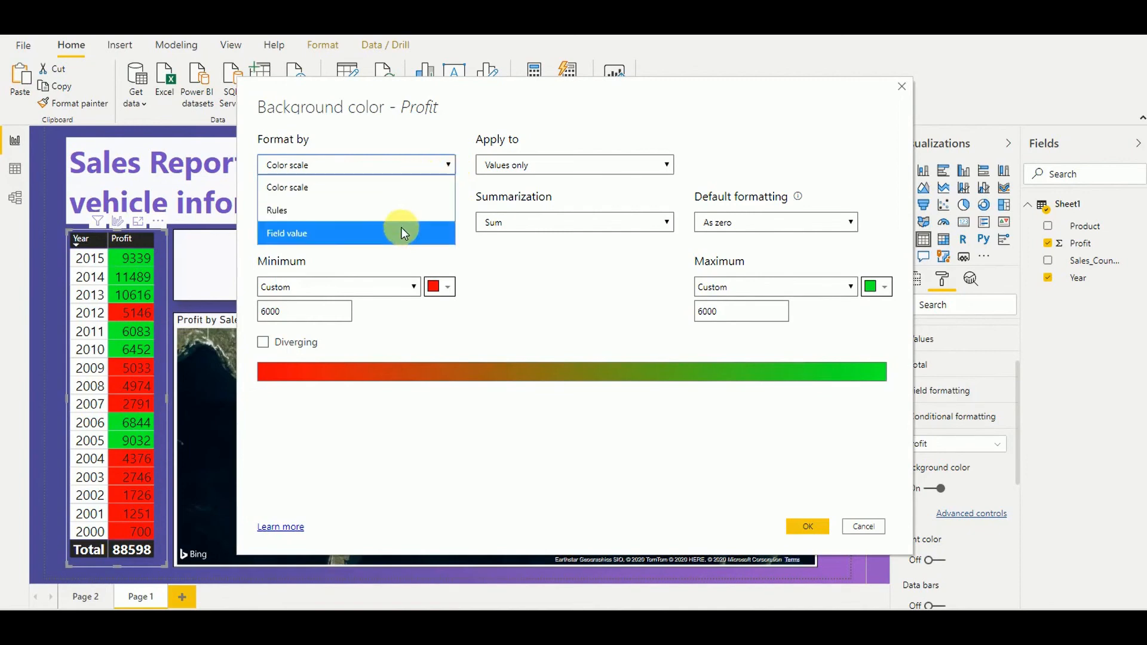
left_click(452, 164)
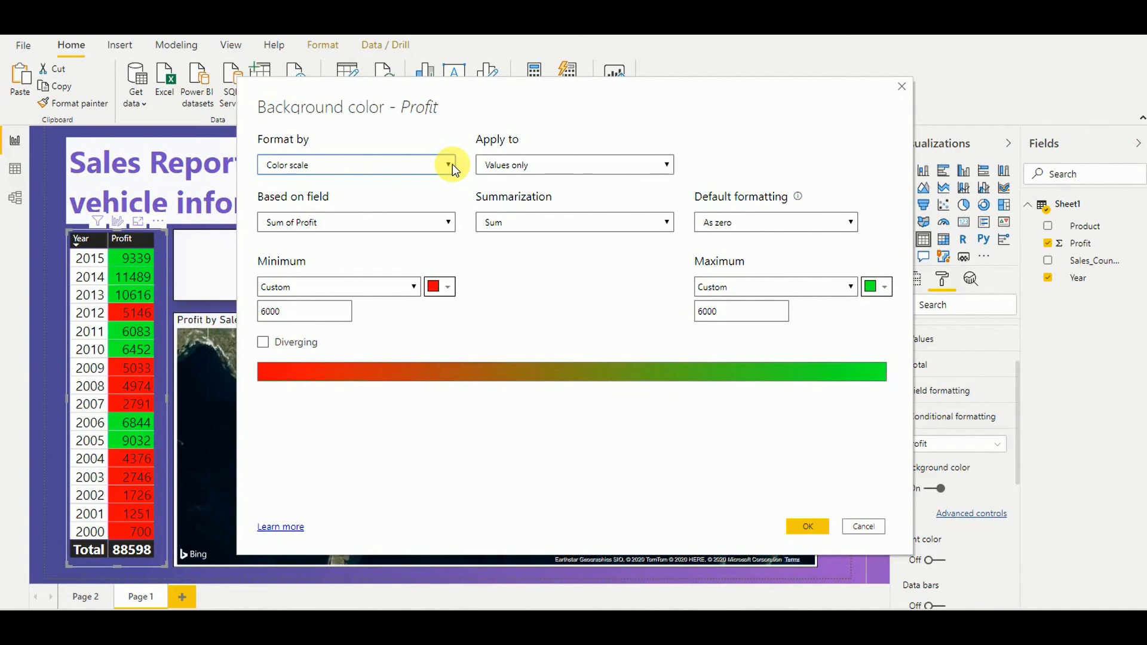
left_click(803, 526)
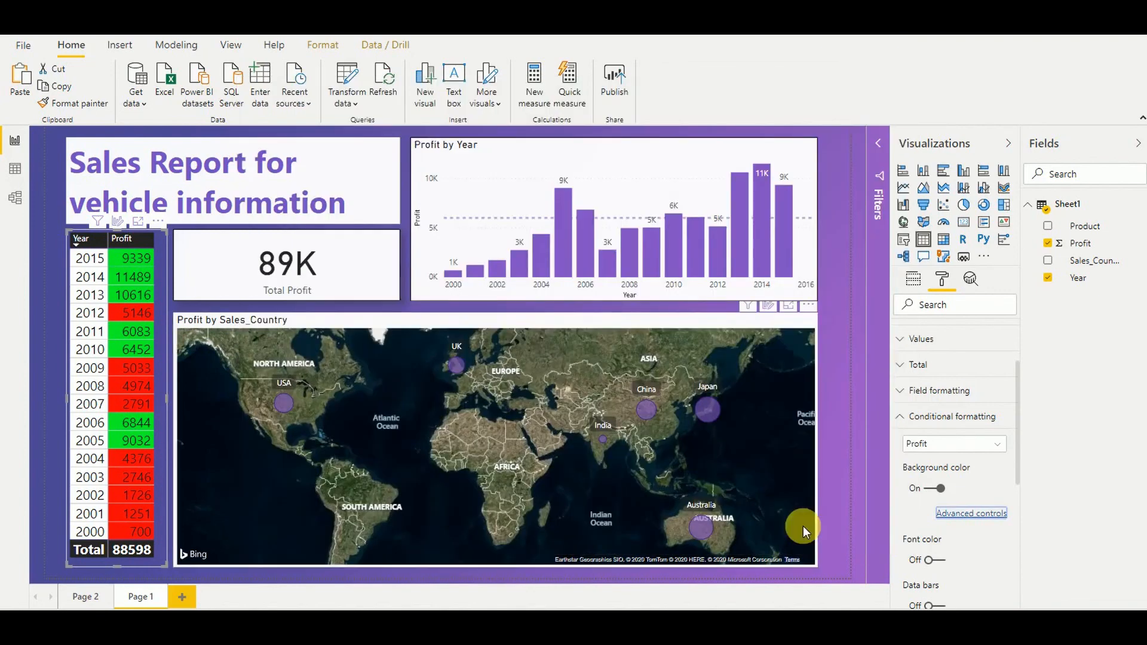